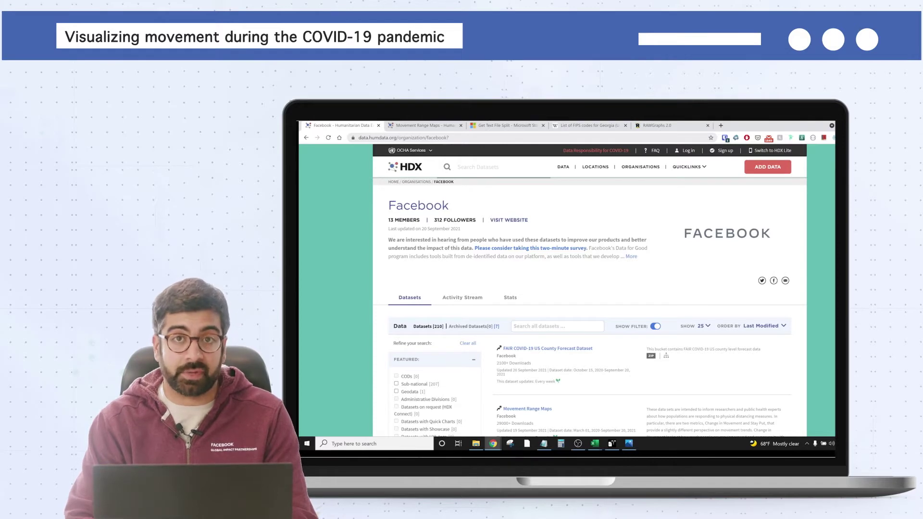
Open the Movement Range Maps dataset page from Facebook's HDX dataset list
{"action": "scroll", "coordinate": [589, 289], "scroll_direction": "down", "scroll_amount": 3}
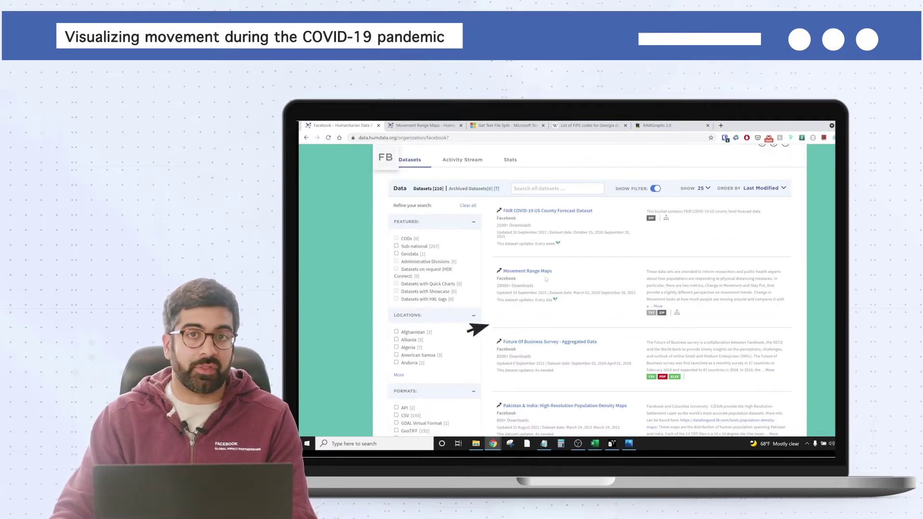
{"action": "left_click", "coordinate": [500, 272]}
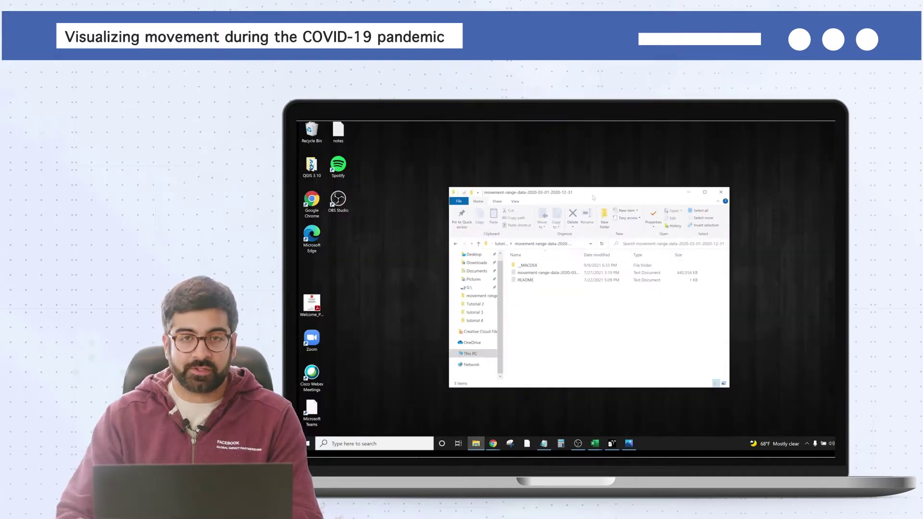
Open the 430 MB movement-range-data text file in Excel using Open with
{"action": "left_click", "coordinate": [556, 273]}
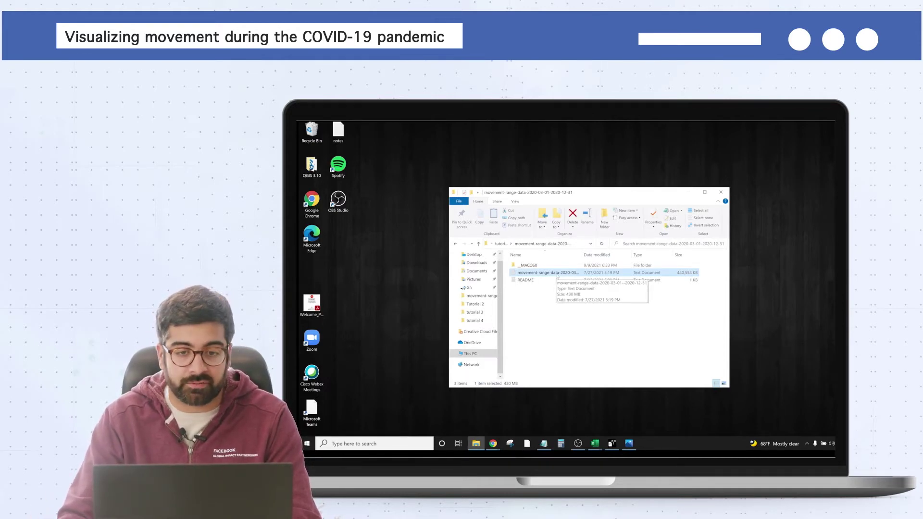
{"action": "double_click", "coordinate": [556, 273]}
{"action": "right_click", "coordinate": [556, 273]}
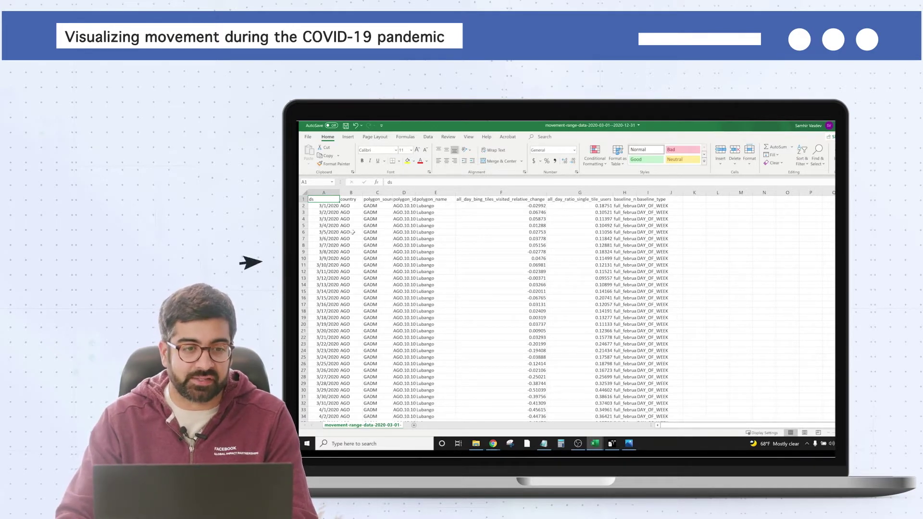
{"action": "left_click", "coordinate": [325, 193]}
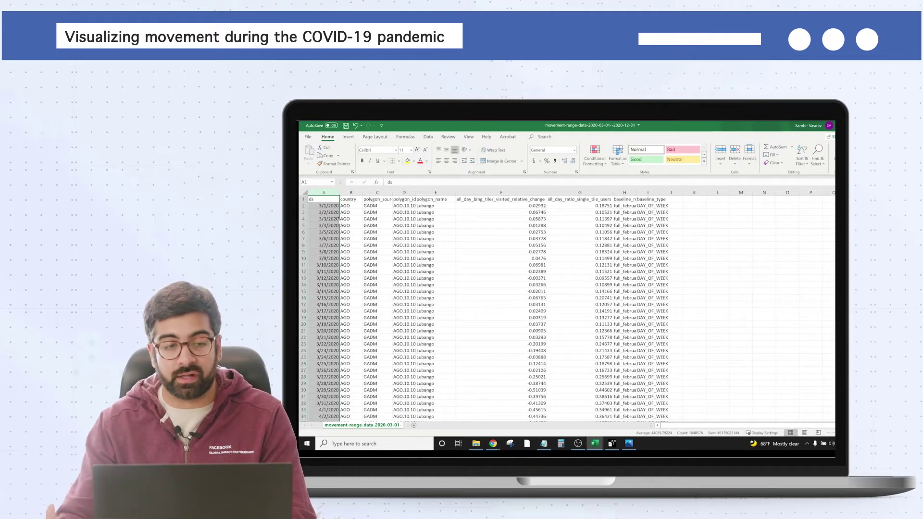
{"action": "left_click", "coordinate": [359, 203]}
{"action": "left_click", "coordinate": [345, 201]}
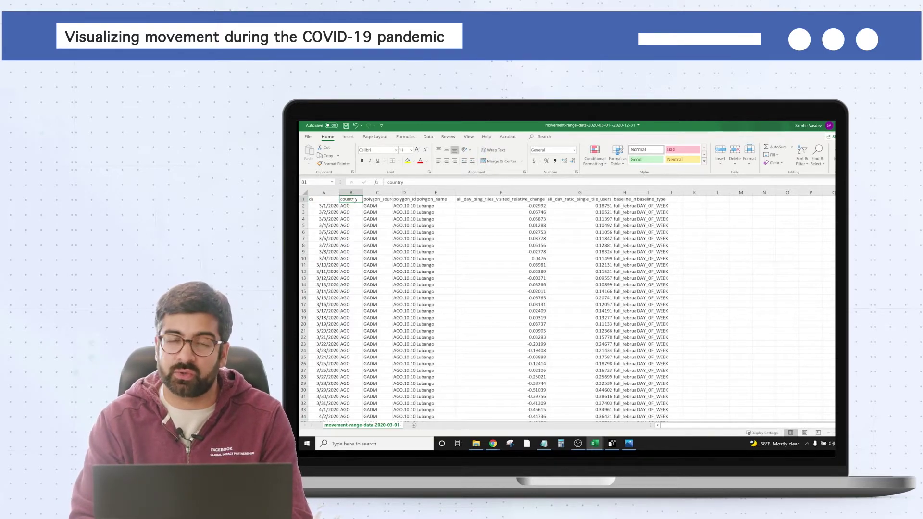
{"action": "left_click", "coordinate": [405, 192]}
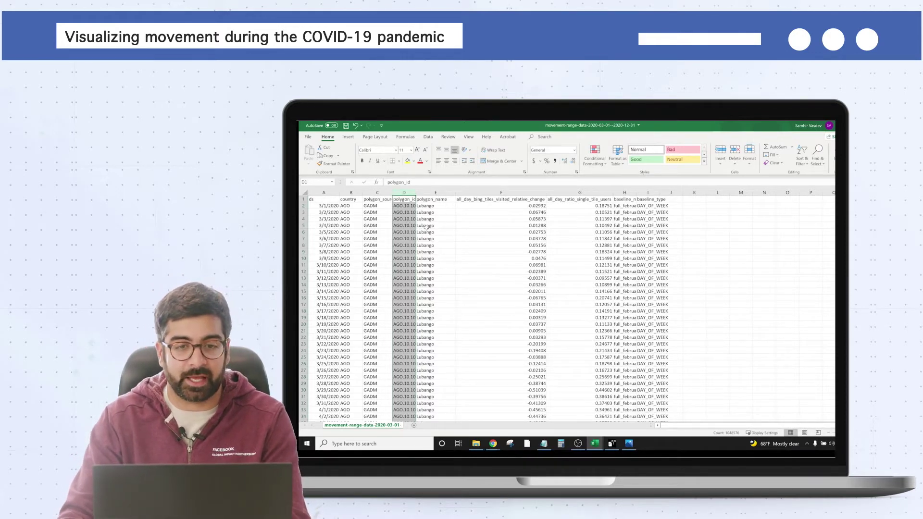
{"action": "left_click", "coordinate": [570, 193]}
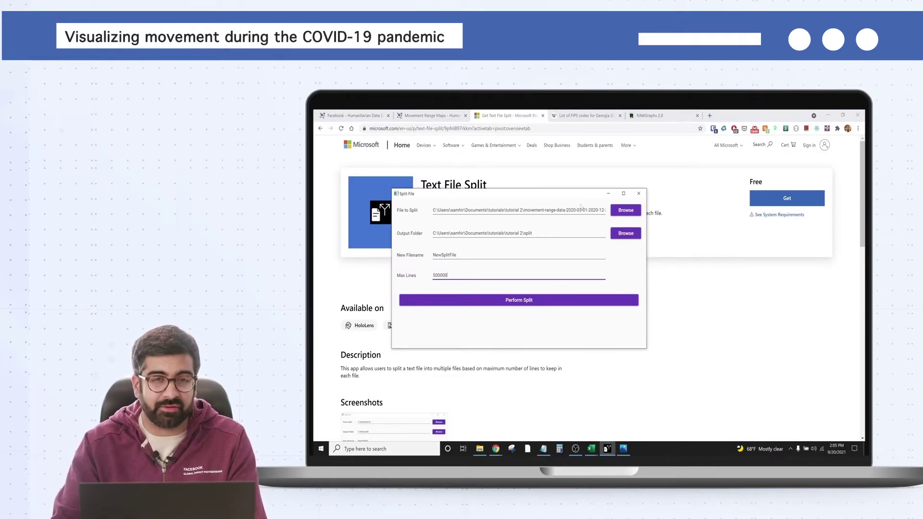
Choose the movement range text file as input and the split folder as output
{"action": "left_click", "coordinate": [617, 210]}
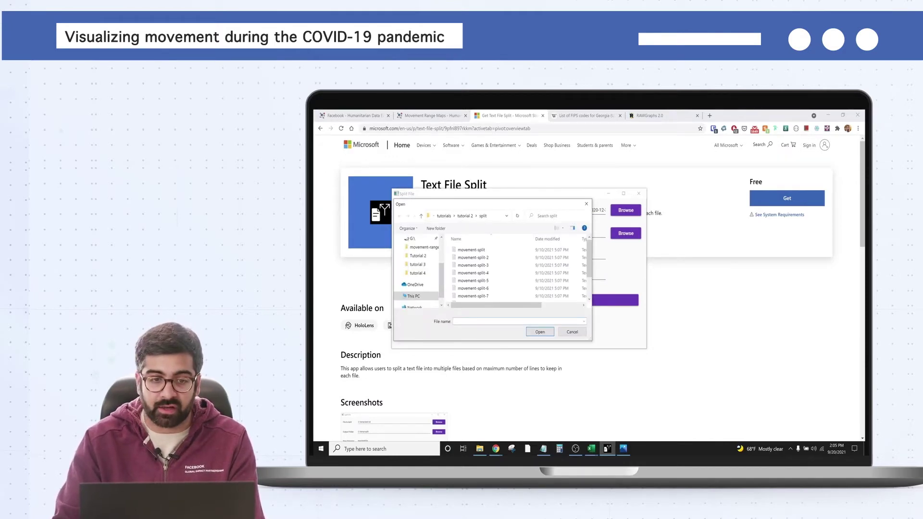
{"action": "left_click", "coordinate": [588, 209]}
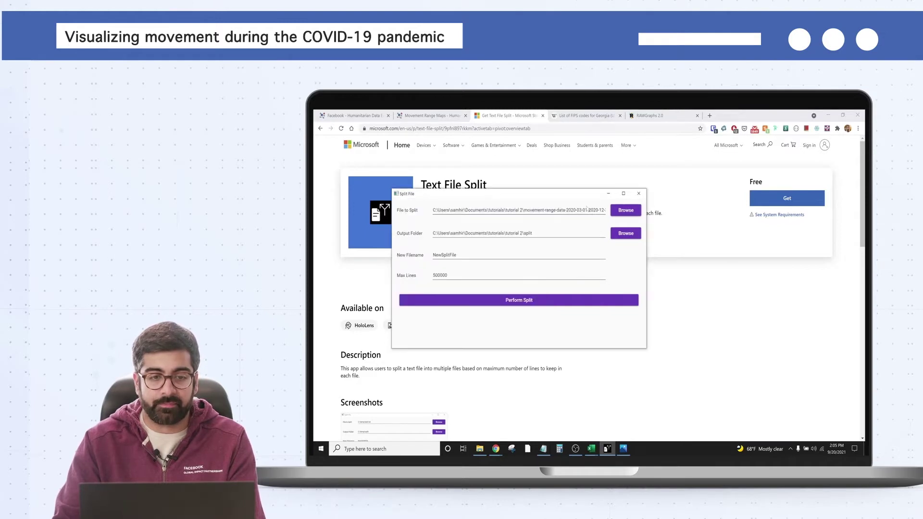
{"action": "left_click", "coordinate": [626, 234]}
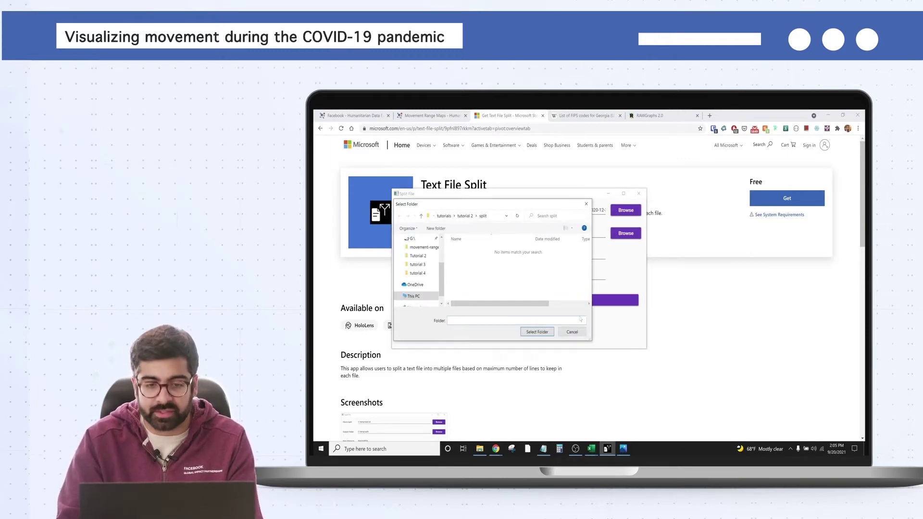
{"action": "left_click", "coordinate": [537, 332]}
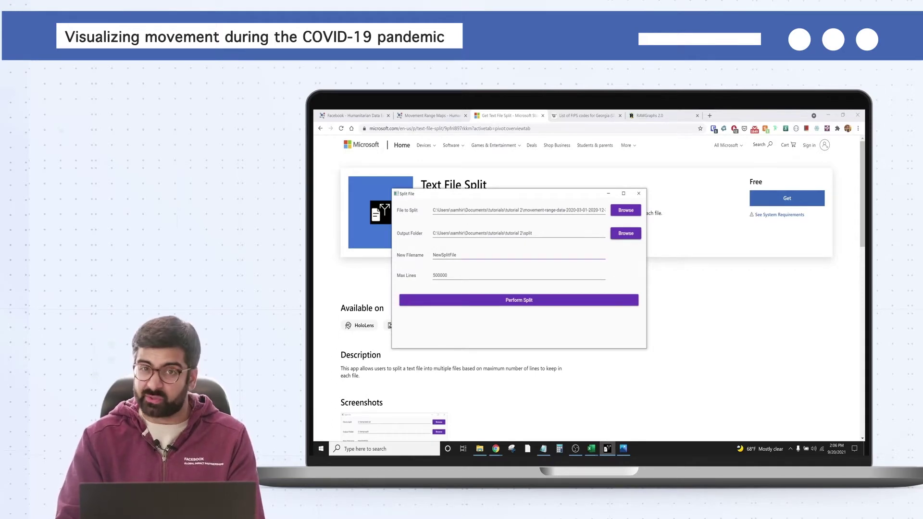
Set Max Lines to 500000 and run the split
{"action": "double_click", "coordinate": [438, 277]}
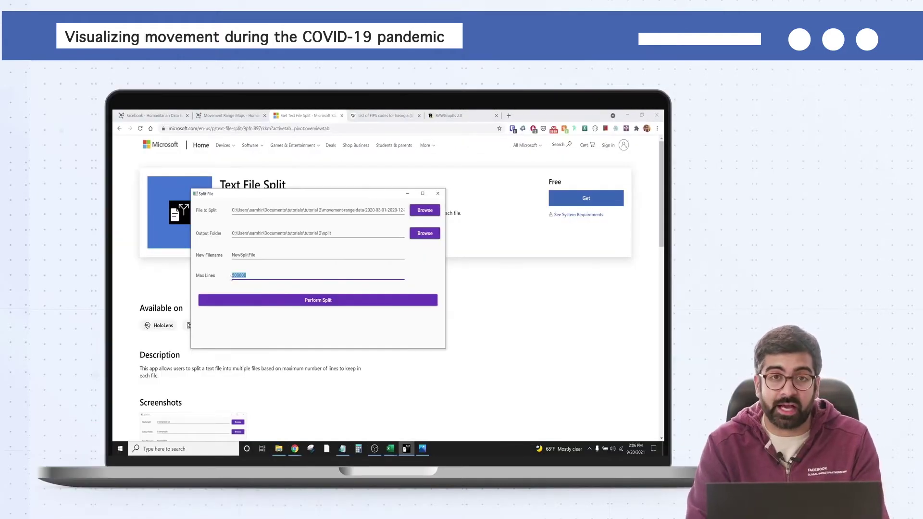
{"action": "type", "text": "500000"}
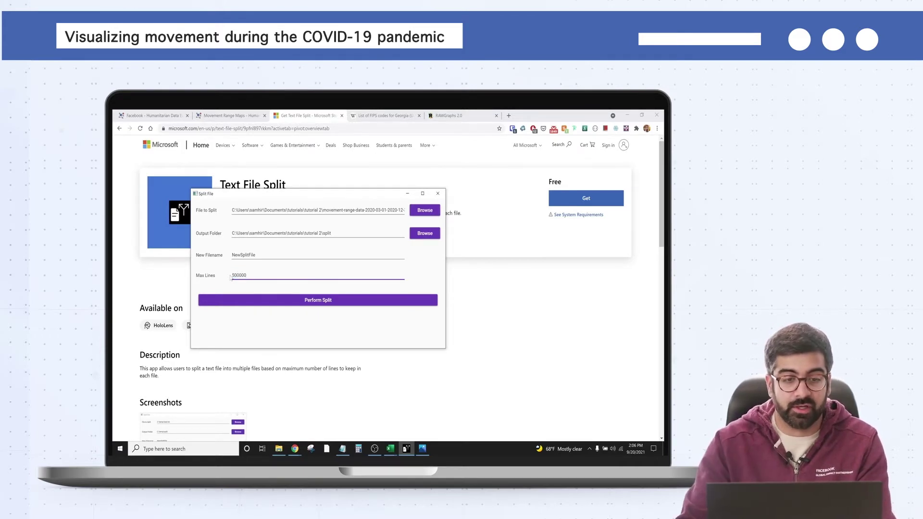
{"action": "left_click", "coordinate": [331, 304]}
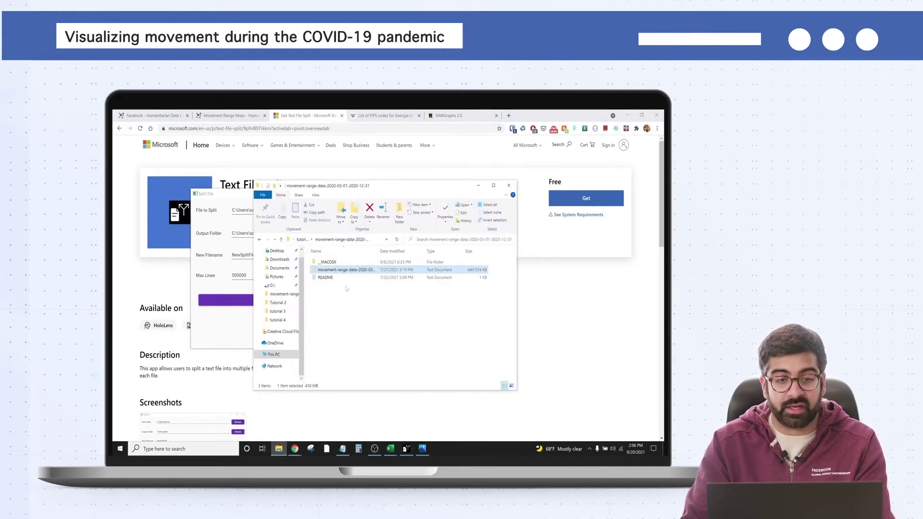
Go up to the tutorial 2 folder and open its split folder
{"action": "left_click", "coordinate": [302, 239]}
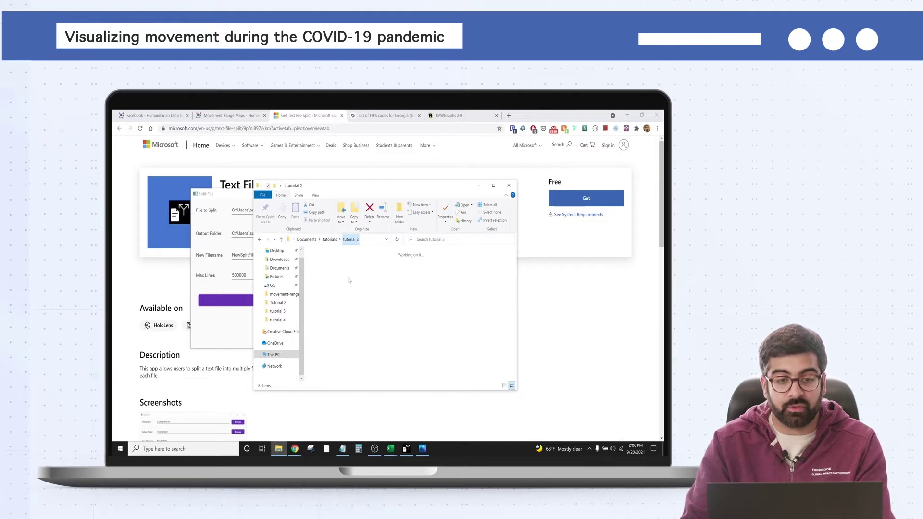
{"action": "left_click", "coordinate": [365, 281]}
{"action": "double_click", "coordinate": [365, 282]}
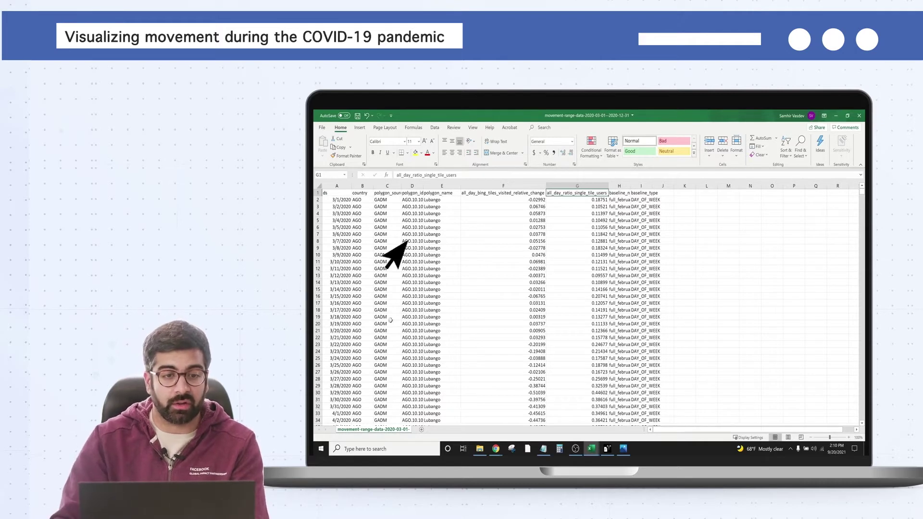
Select the polygon_id column D, then switch to the Wikipedia Georgia FIPS codes page
{"action": "left_click", "coordinate": [413, 186]}
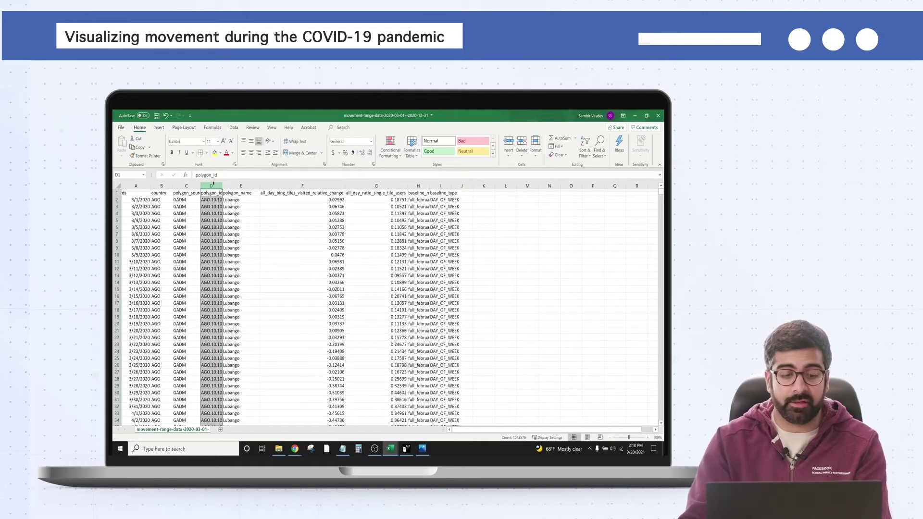
{"action": "key", "text": "alt+Tab"}
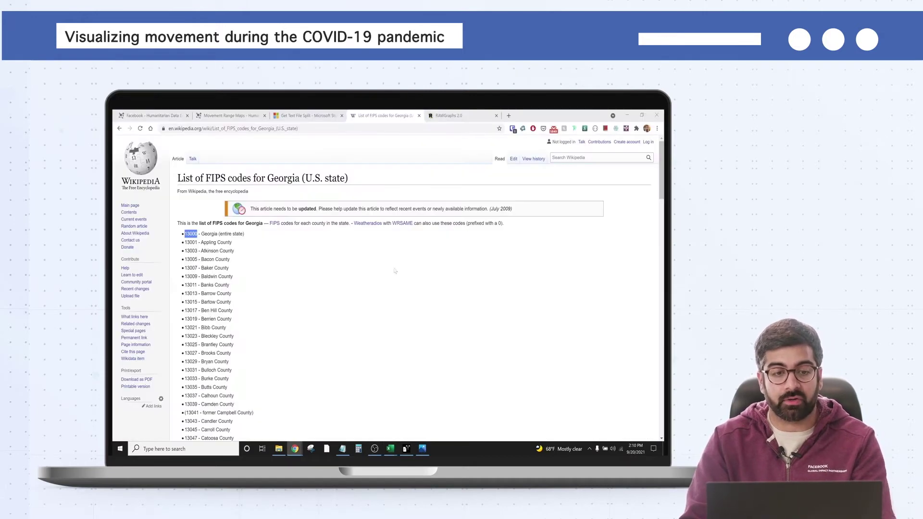
Scroll to the end of the Georgia county FIPS list, then return to movement-split-9
{"action": "scroll", "coordinate": [354, 306], "scroll_direction": "down", "scroll_amount": 1}
{"action": "left_click", "coordinate": [353, 306]}
{"action": "scroll", "coordinate": [337, 289], "scroll_direction": "down", "scroll_amount": 20}
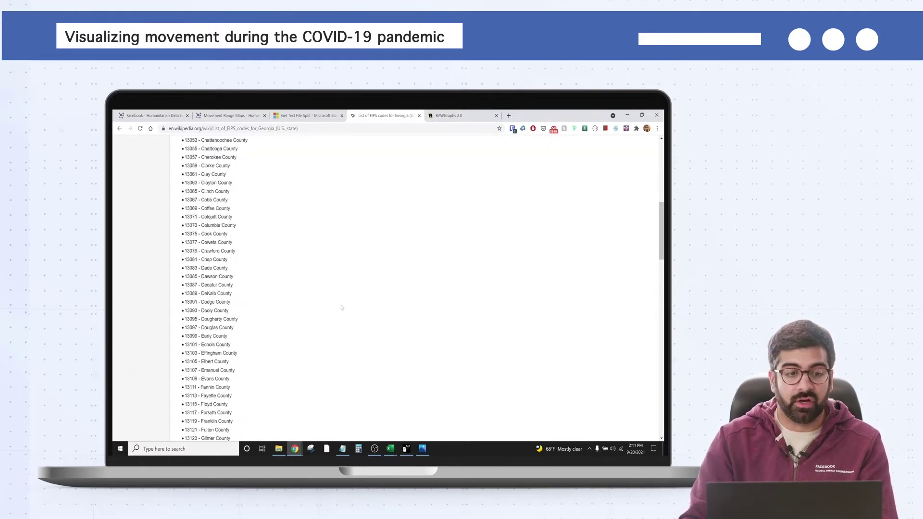
{"action": "scroll", "coordinate": [342, 309], "scroll_direction": "down", "scroll_amount": 7}
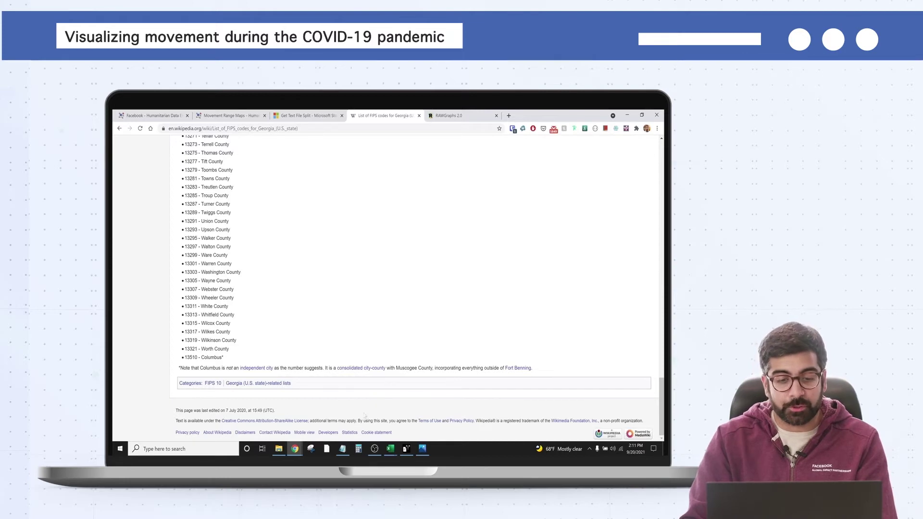
{"action": "mouse_move", "coordinate": [387, 450]}
{"action": "left_click", "coordinate": [459, 415]}
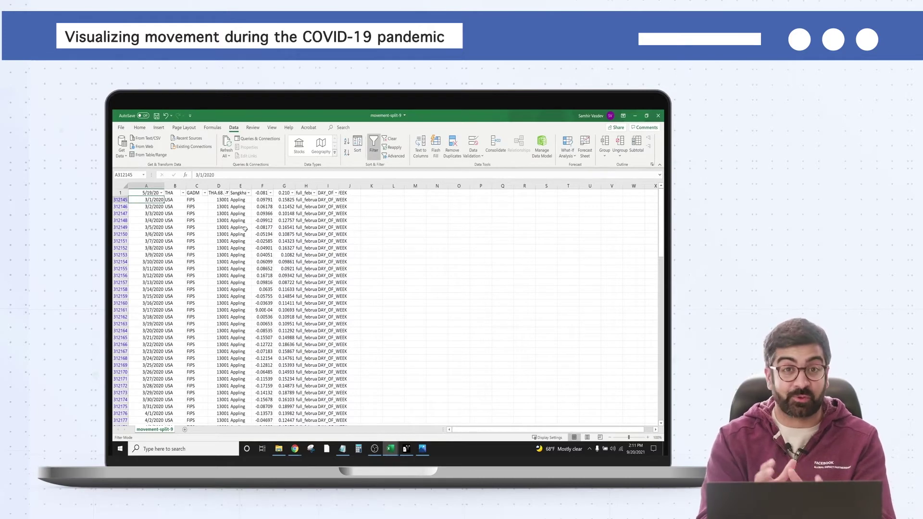
Reapply the row 1 filter to show all rows and open column D's Number Filters
{"action": "left_click", "coordinate": [120, 193]}
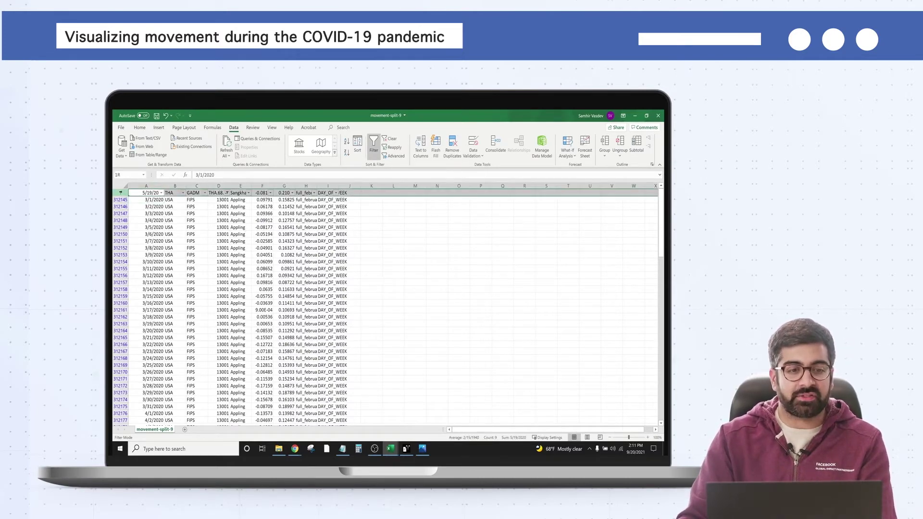
{"action": "left_click", "coordinate": [372, 145]}
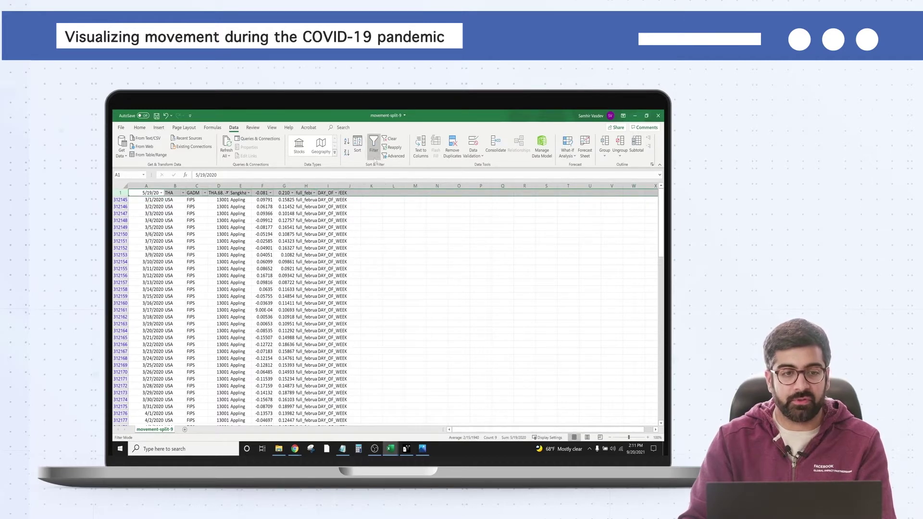
{"action": "left_click", "coordinate": [375, 150]}
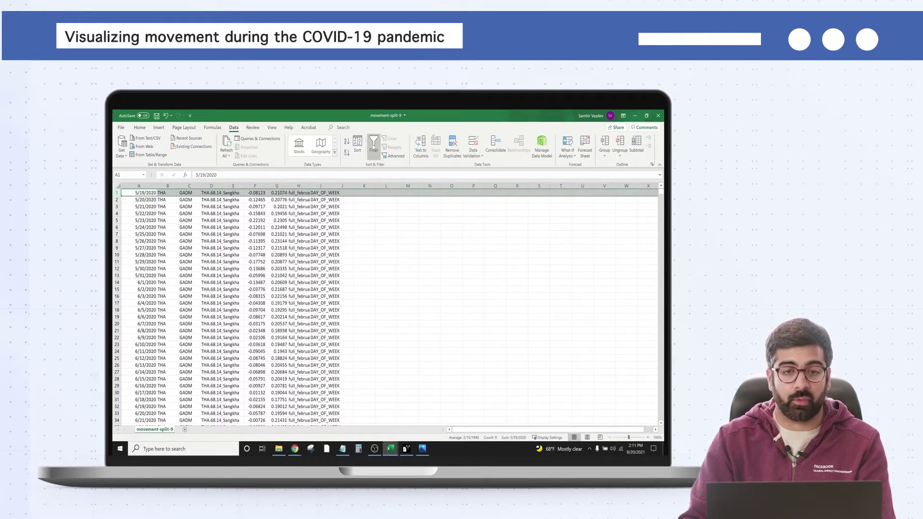
{"action": "left_click", "coordinate": [374, 146]}
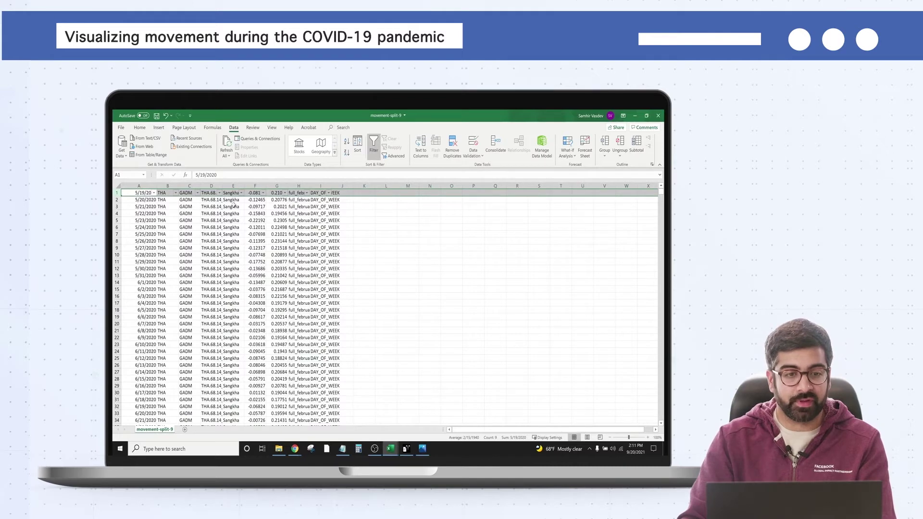
{"action": "left_click", "coordinate": [220, 193]}
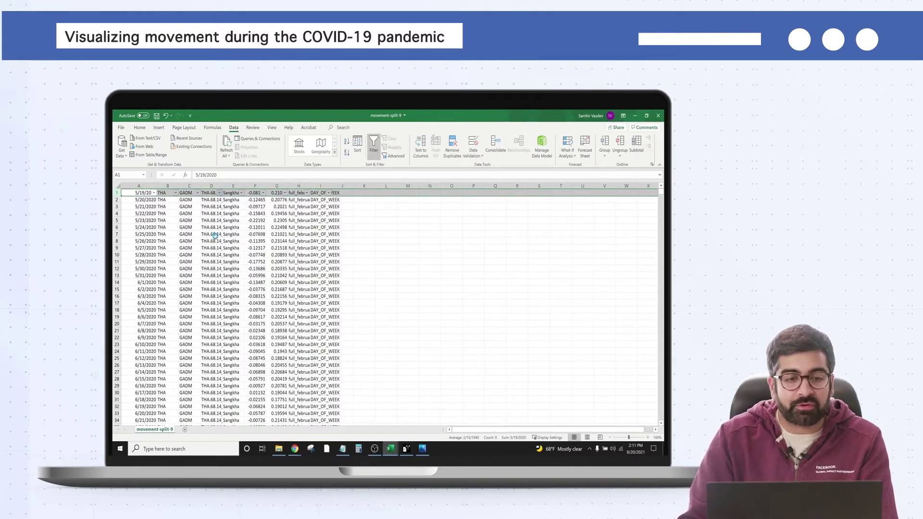
{"action": "mouse_move", "coordinate": [193, 252]}
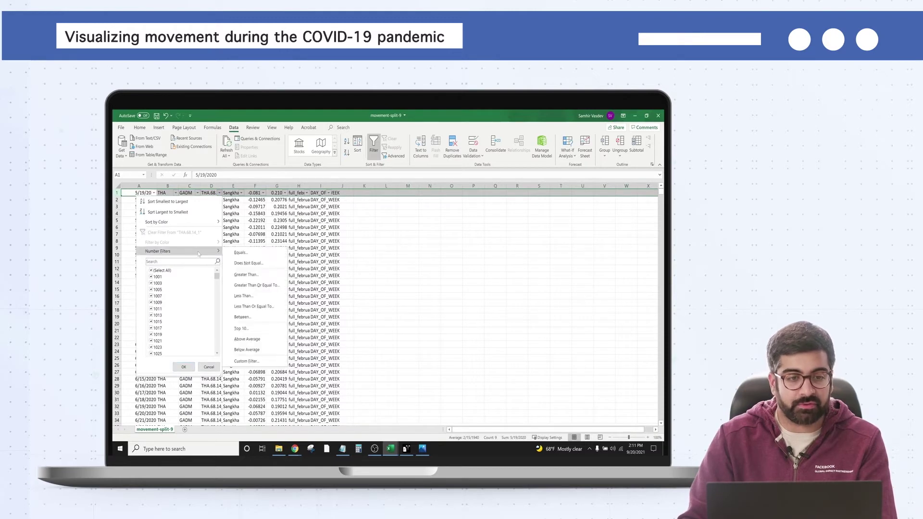
Filter column D to values from 13000 up to 13501 with a custom AutoFilter
{"action": "left_click", "coordinate": [262, 288]}
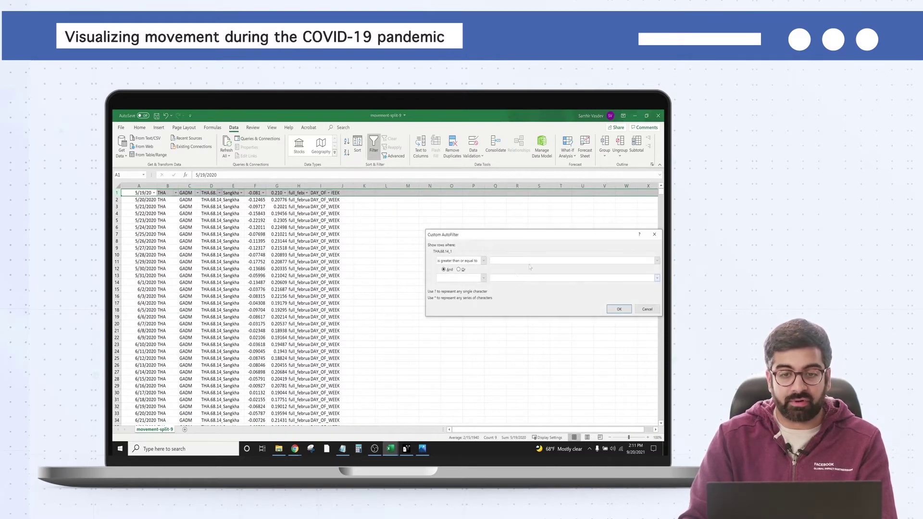
{"action": "type", "text": "13000"}
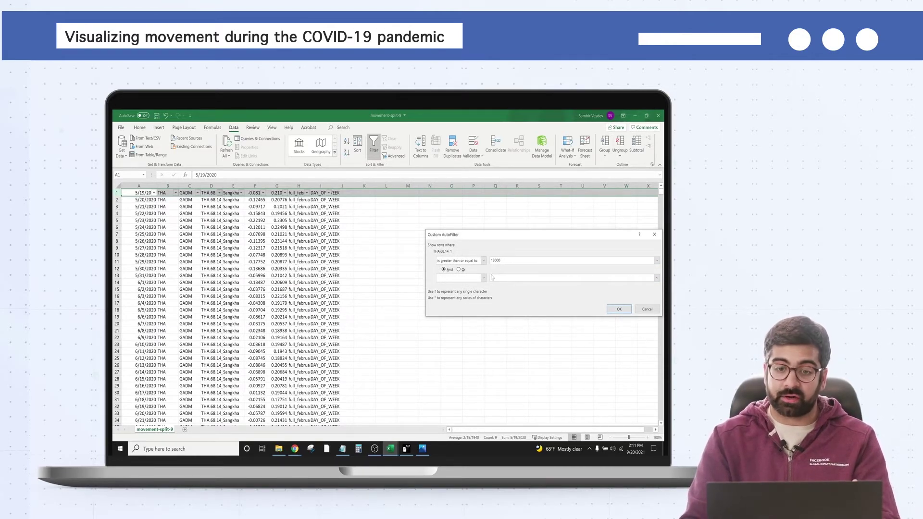
{"action": "left_click", "coordinate": [468, 279]}
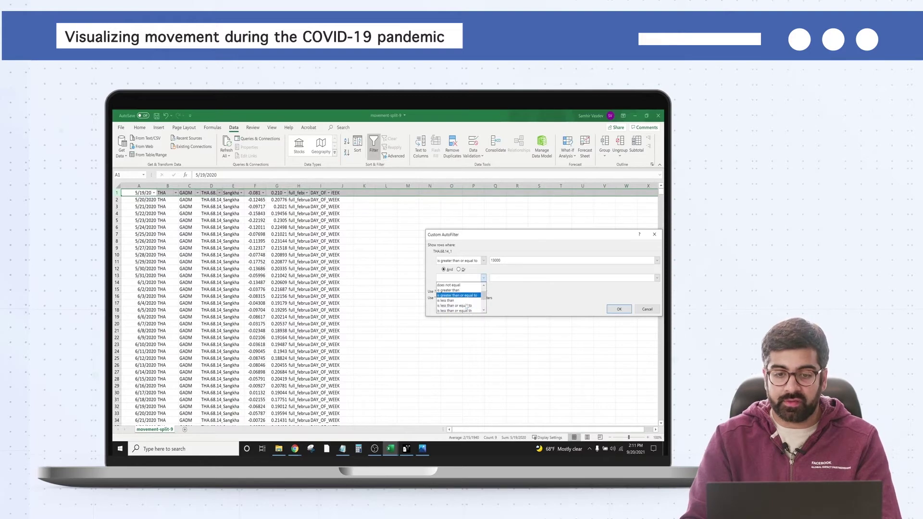
{"action": "left_click", "coordinate": [457, 309]}
{"action": "left_click", "coordinate": [500, 278]}
{"action": "type", "text": "1350"}
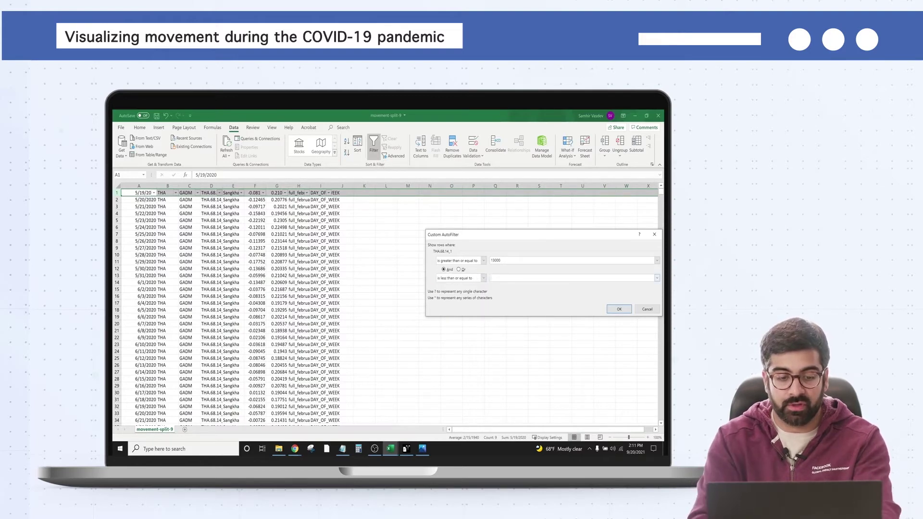
{"action": "type", "text": "1"}
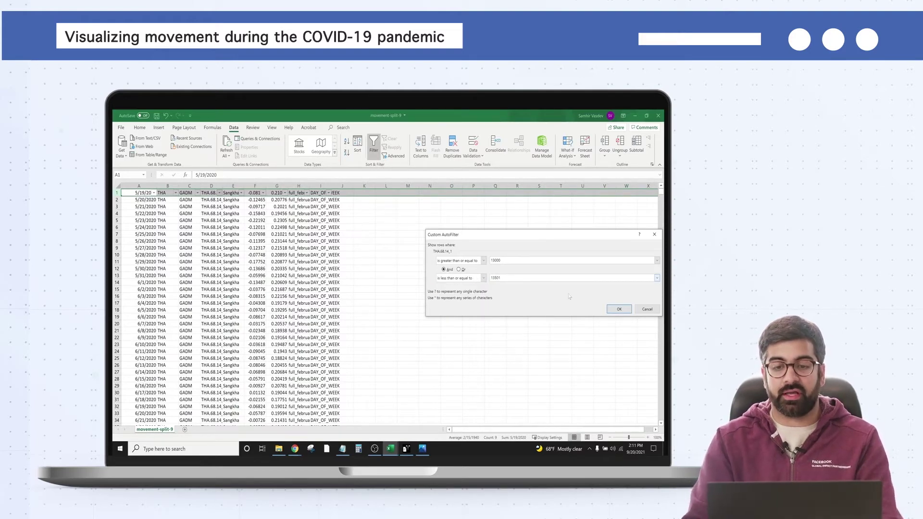
{"action": "left_click", "coordinate": [620, 309]}
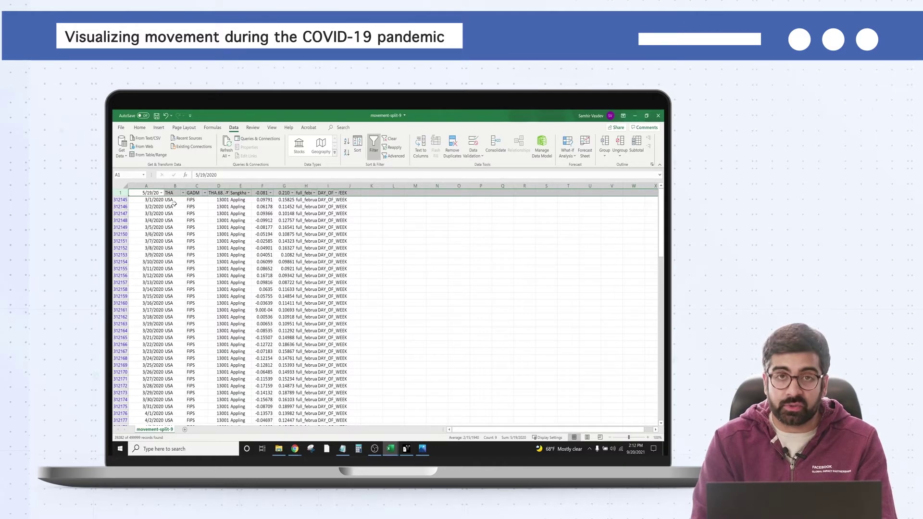
Select the first filtered Appling data row and switch to the movement-summary workbook
{"action": "left_click", "coordinate": [160, 198]}
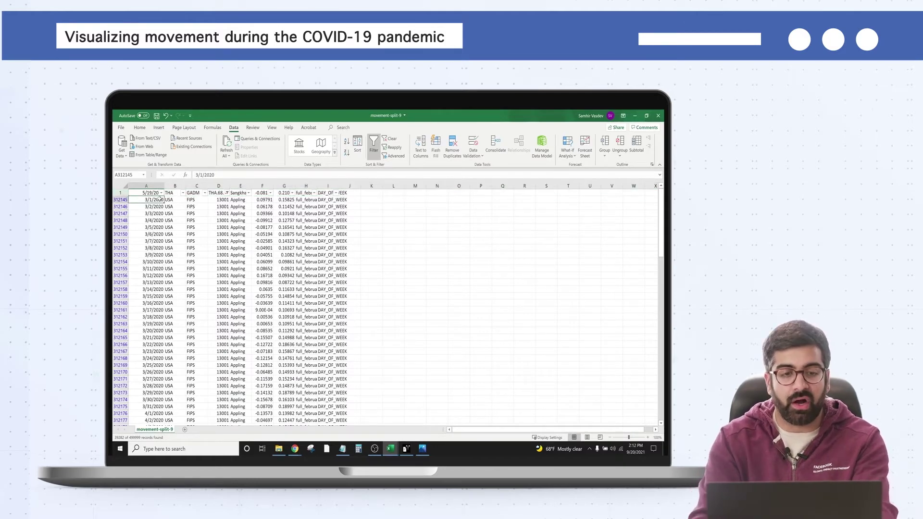
{"action": "key", "text": "ctrl+shift+Right"}
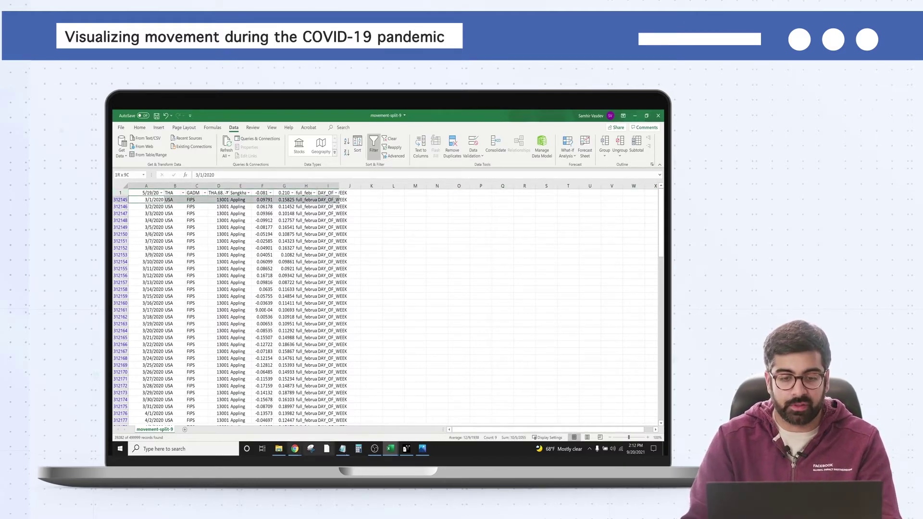
{"action": "mouse_move", "coordinate": [389, 448]}
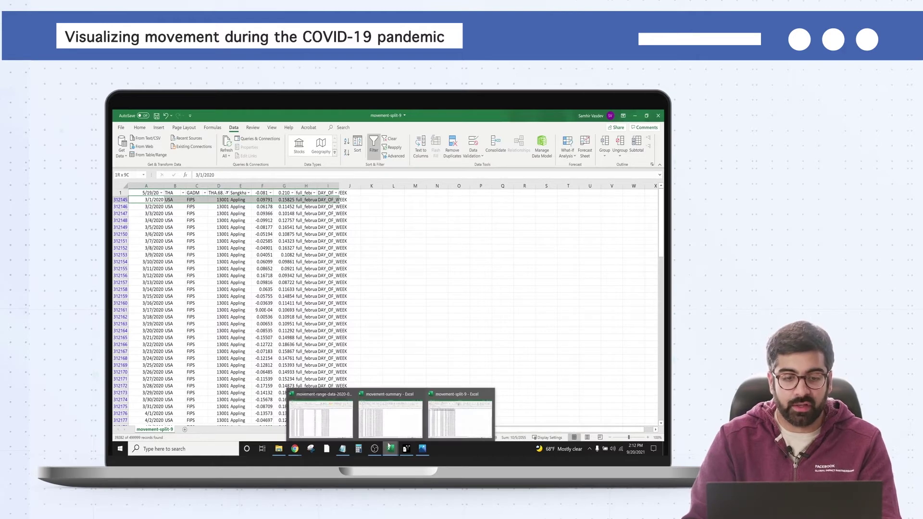
{"action": "left_click", "coordinate": [390, 414]}
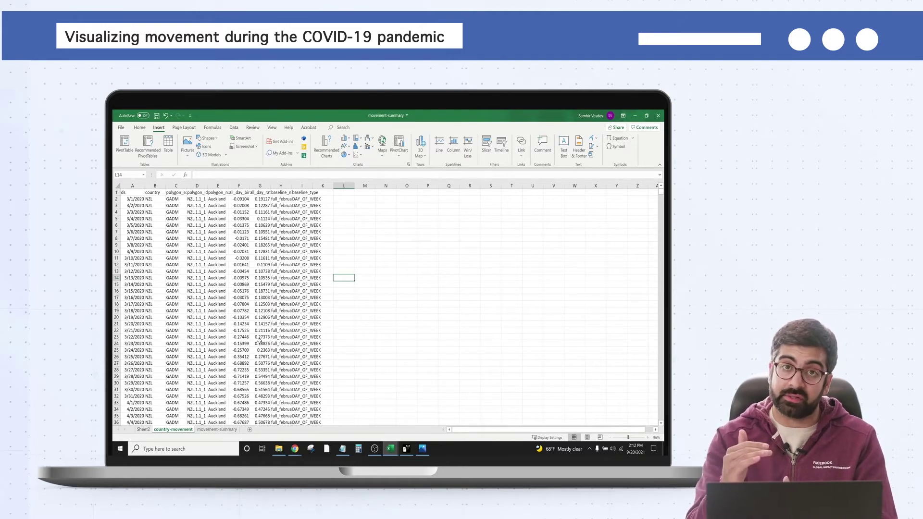
Inspect the country-movement data and select the first empty cell beside the ds column
{"action": "left_click", "coordinate": [195, 226]}
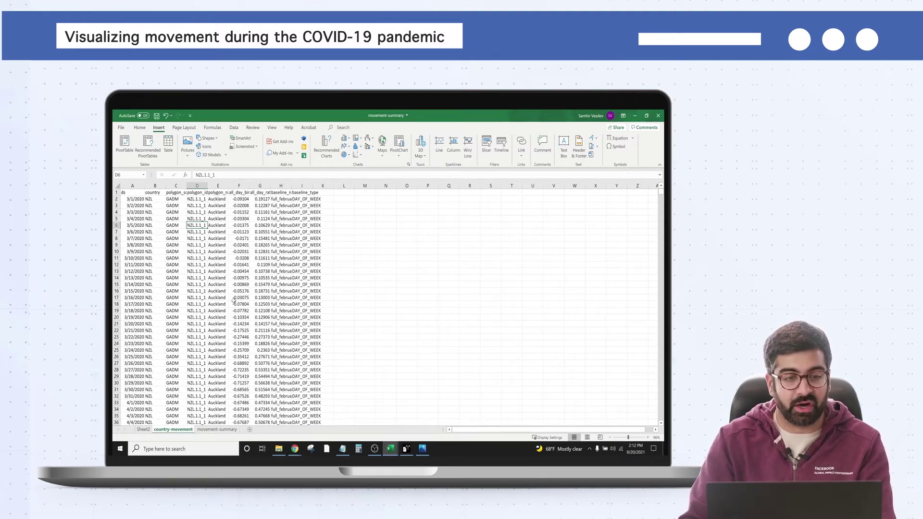
{"action": "scroll", "coordinate": [243, 277], "scroll_direction": "down", "scroll_amount": 11}
{"action": "left_click", "coordinate": [239, 278]}
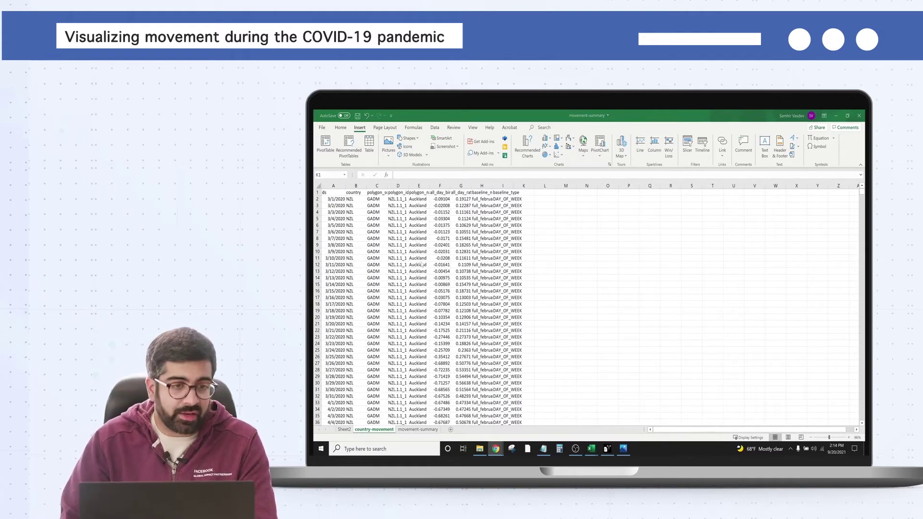
{"action": "left_click", "coordinate": [333, 192]}
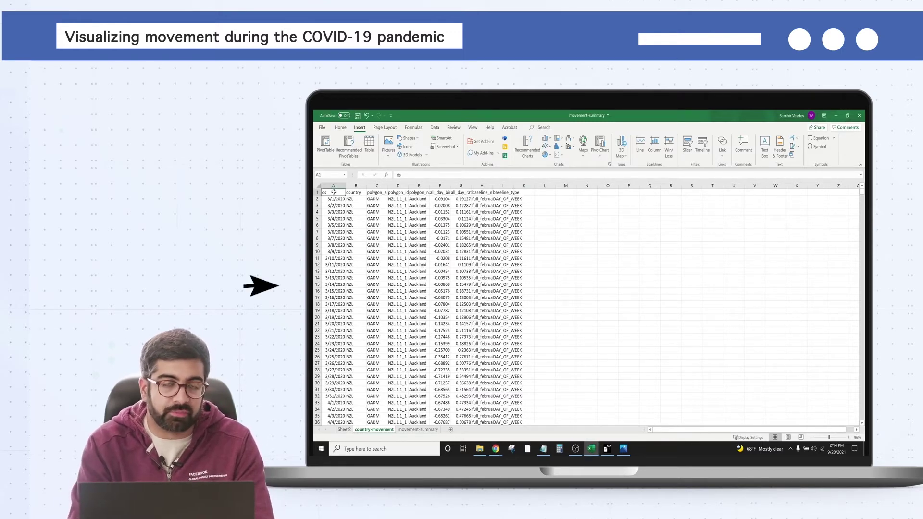
{"action": "key", "text": "Right"}
{"action": "key", "text": "Right"}
{"action": "key", "text": "Down"}
{"action": "key", "text": "Down"}
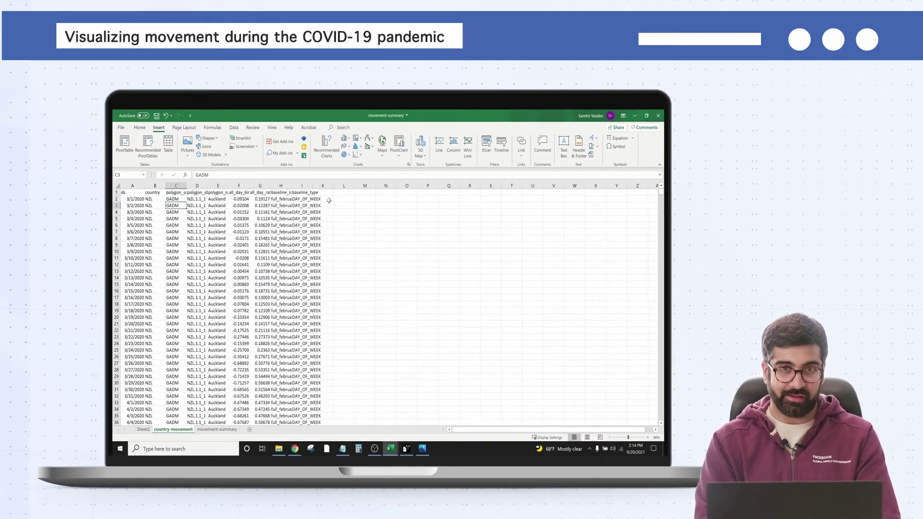
{"action": "left_click", "coordinate": [328, 200]}
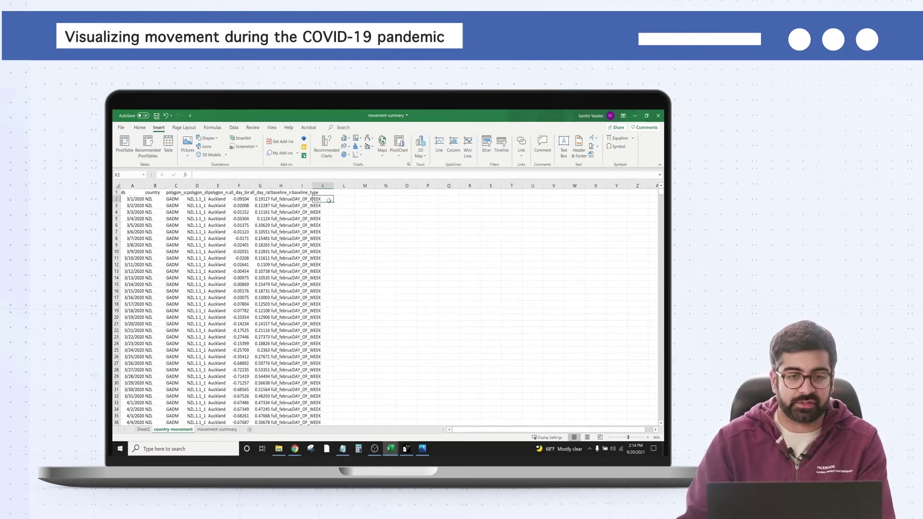
Add a 'week' header in K1 with =WEEKNUM(A2) below, filled down all rows
{"action": "left_click", "coordinate": [326, 193]}
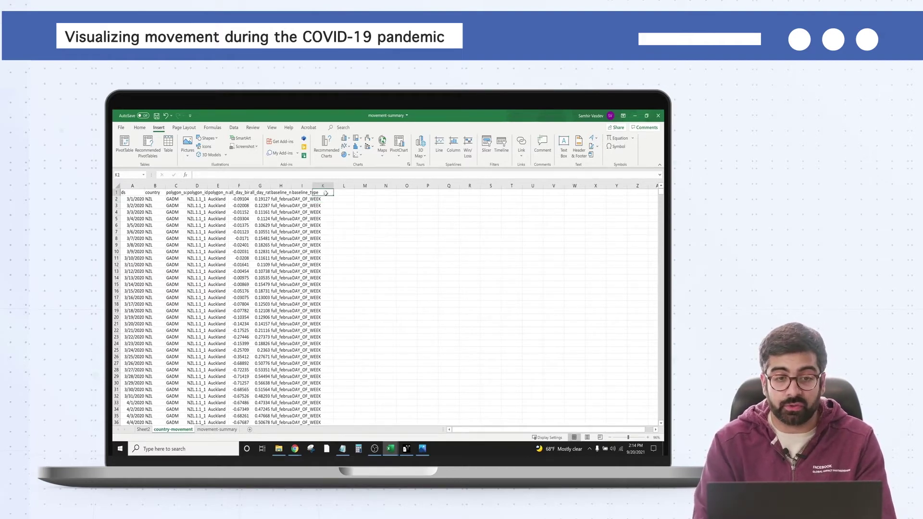
{"action": "type", "text": "week"}
{"action": "key", "text": "Return"}
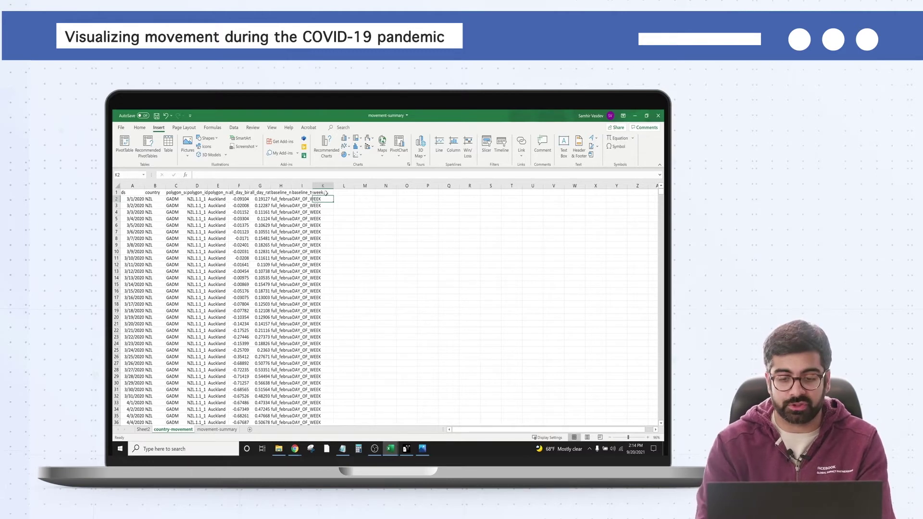
{"action": "type", "text": "="}
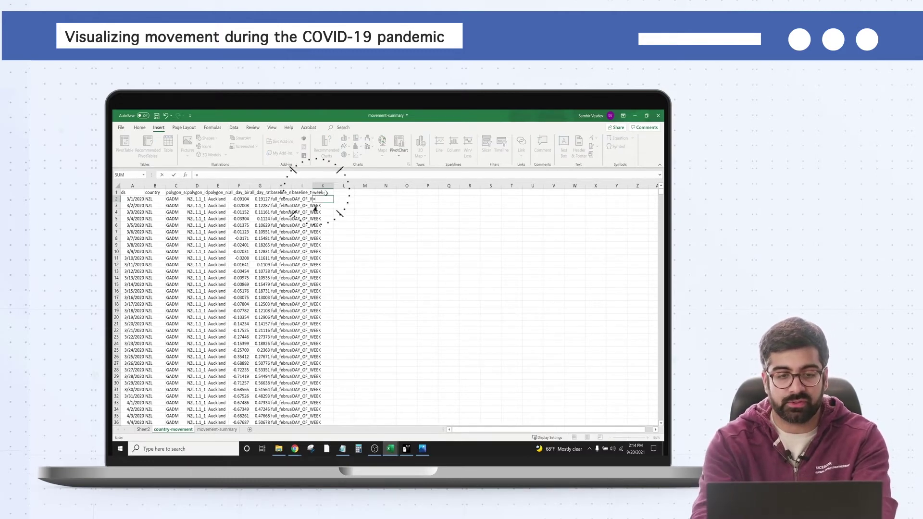
{"action": "type", "text": "weeknum("}
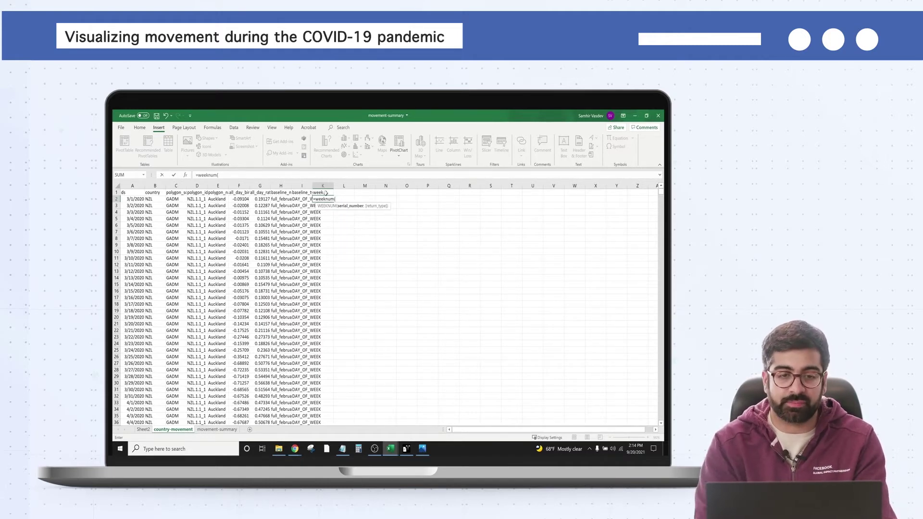
{"action": "left_click", "coordinate": [139, 199]}
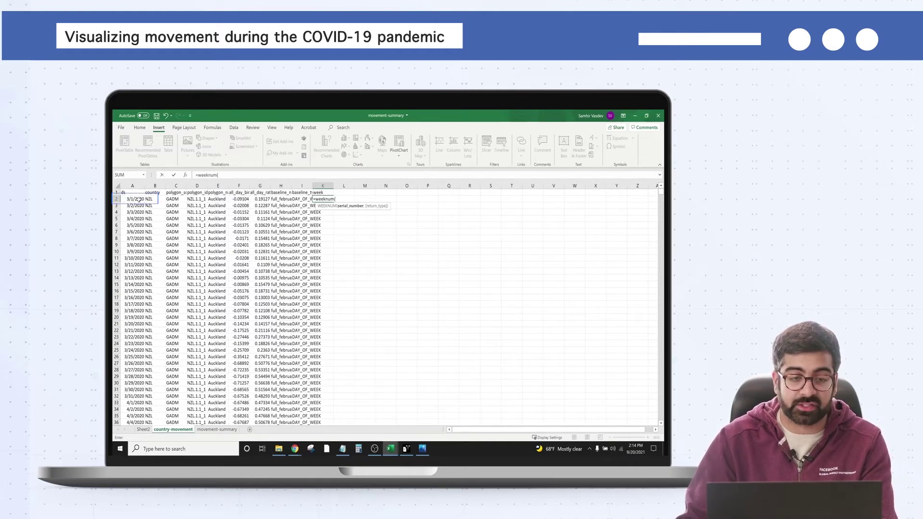
{"action": "key", "text": "Return"}
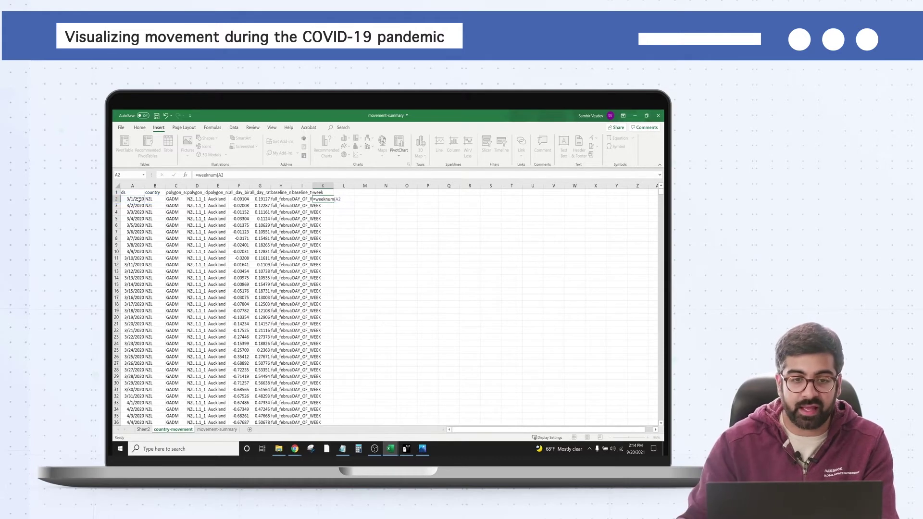
{"action": "left_click", "coordinate": [324, 199]}
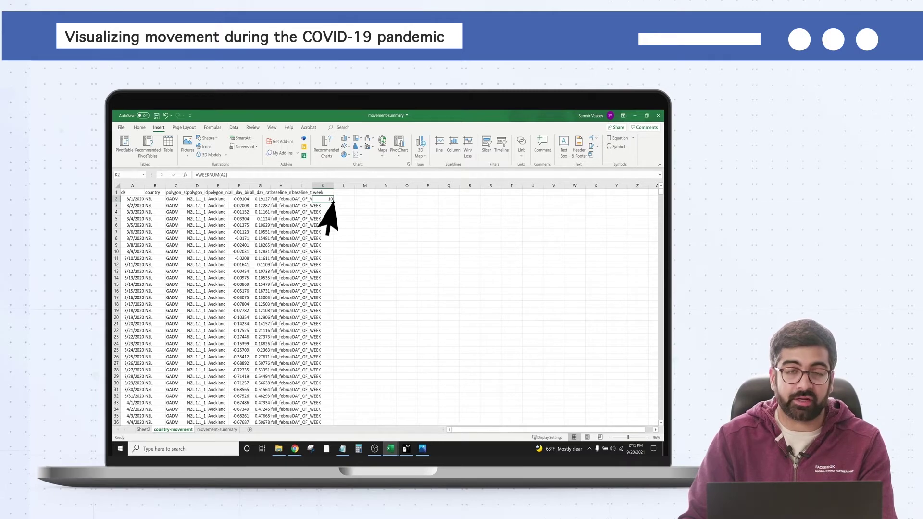
{"action": "double_click", "coordinate": [332, 202]}
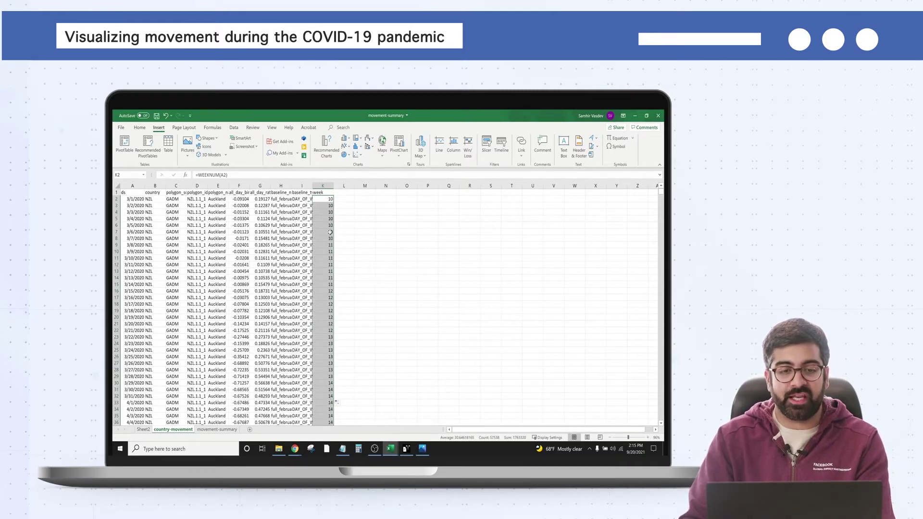
Confirm the week formula reached the lower rows, then select the entire sheet for a PivotTable
{"action": "scroll", "coordinate": [330, 233], "scroll_direction": "down", "scroll_amount": 7}
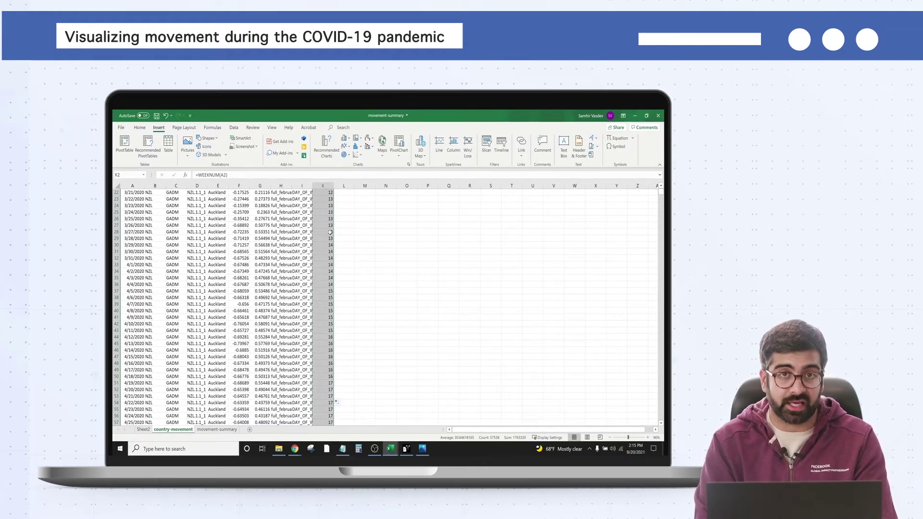
{"action": "left_click", "coordinate": [330, 233]}
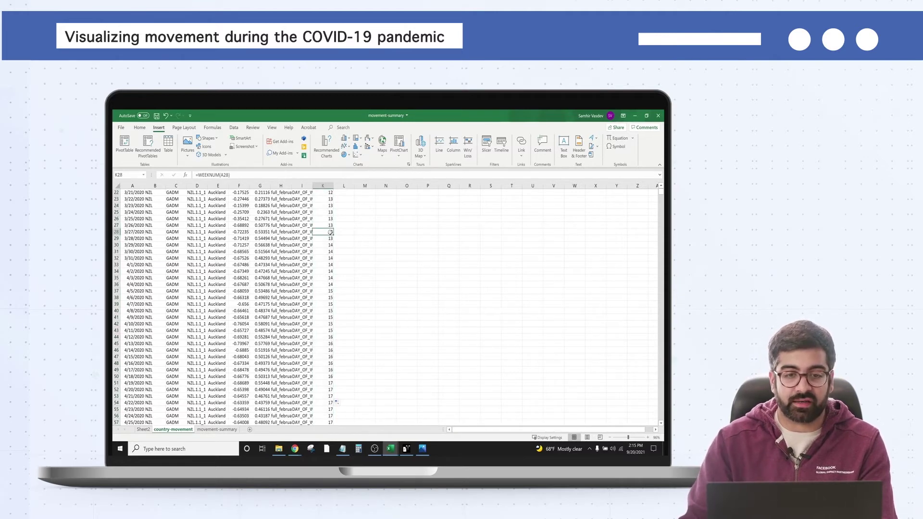
{"action": "key", "text": "Home"}
{"action": "key", "text": "ctrl+Up"}
{"action": "key", "text": "Down"}
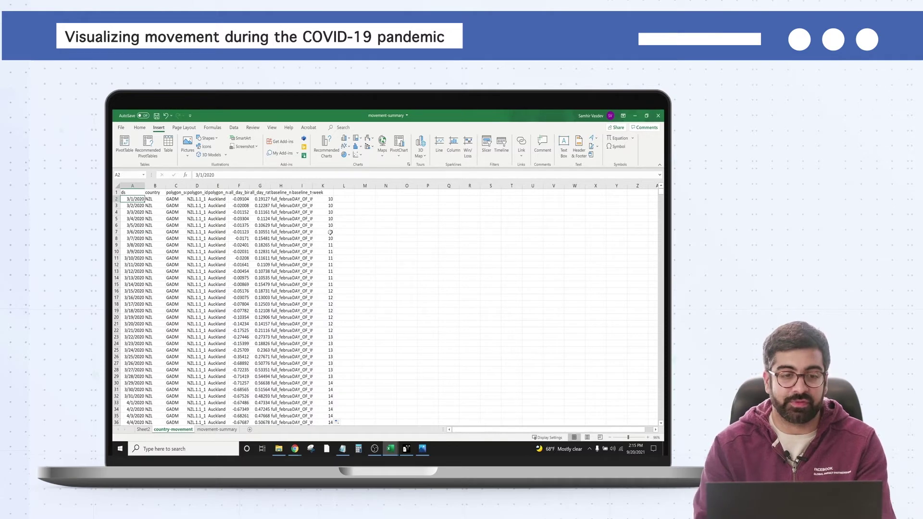
{"action": "left_click", "coordinate": [118, 187]}
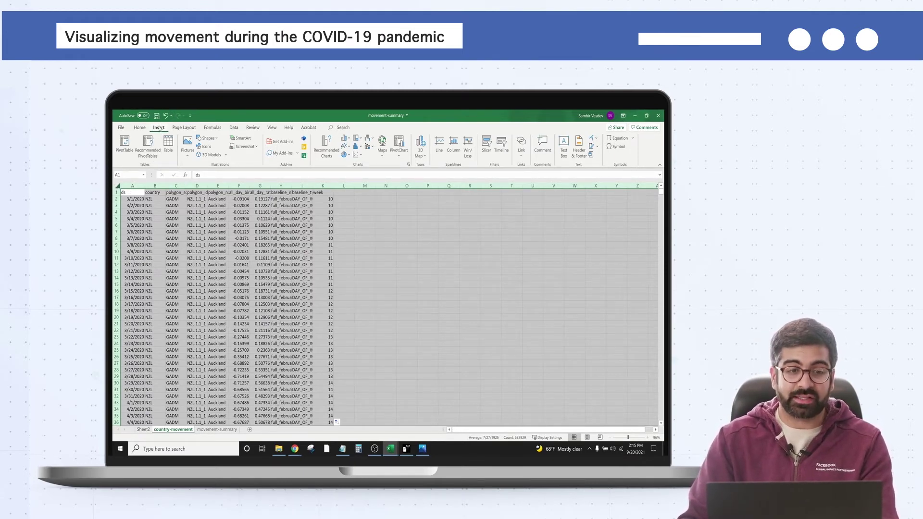
{"action": "left_click", "coordinate": [125, 144]}
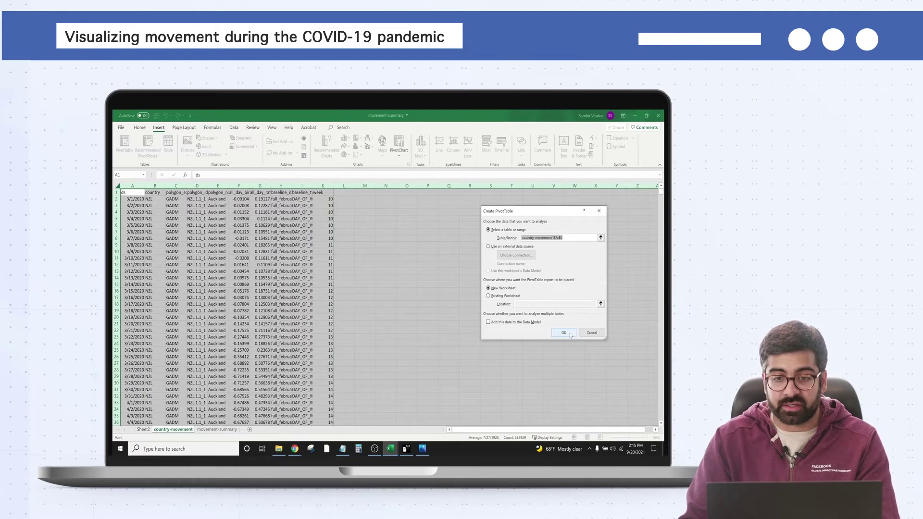
Place the PivotTable on a new worksheet, keeping the full data range
{"action": "left_click", "coordinate": [570, 335]}
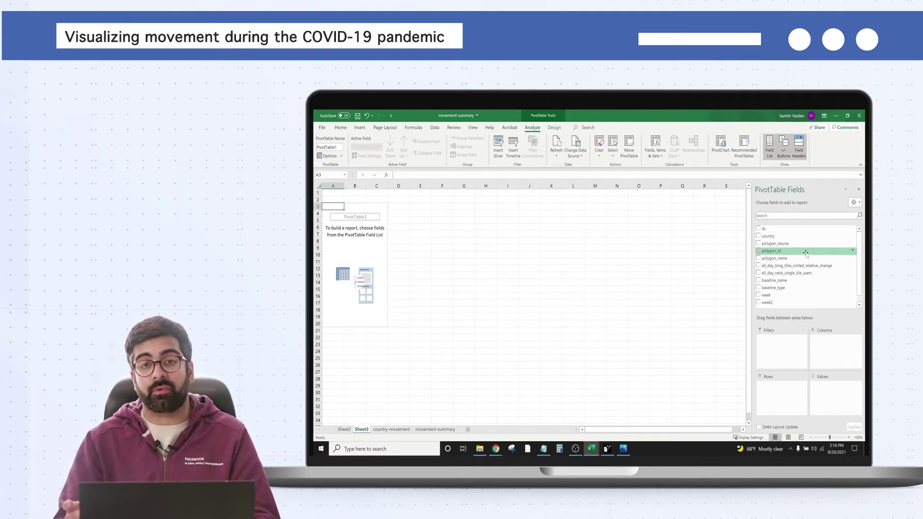
Put week in Rows, country in Columns and all_day_ratio_single_tile_users in Values
{"action": "left_click_drag", "start_coordinate": [766, 295], "coordinate": [775, 391]}
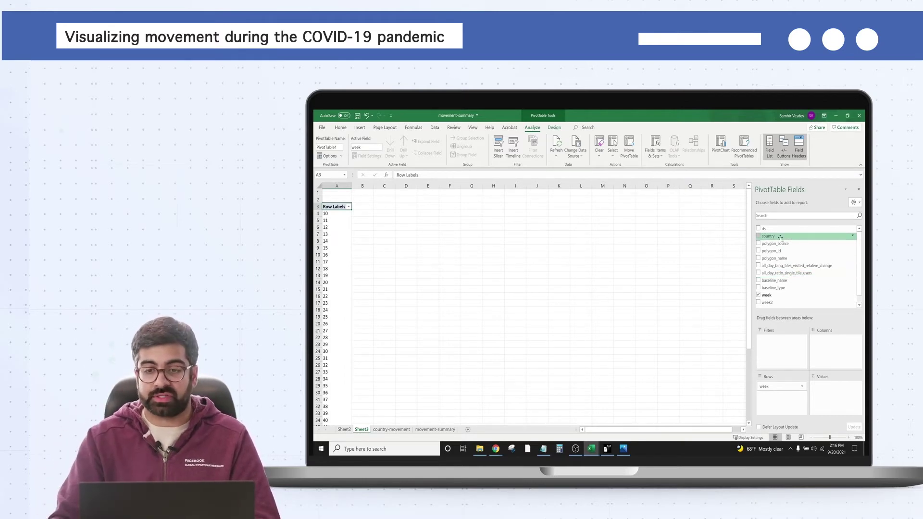
{"action": "left_click_drag", "start_coordinate": [777, 236], "coordinate": [832, 351]}
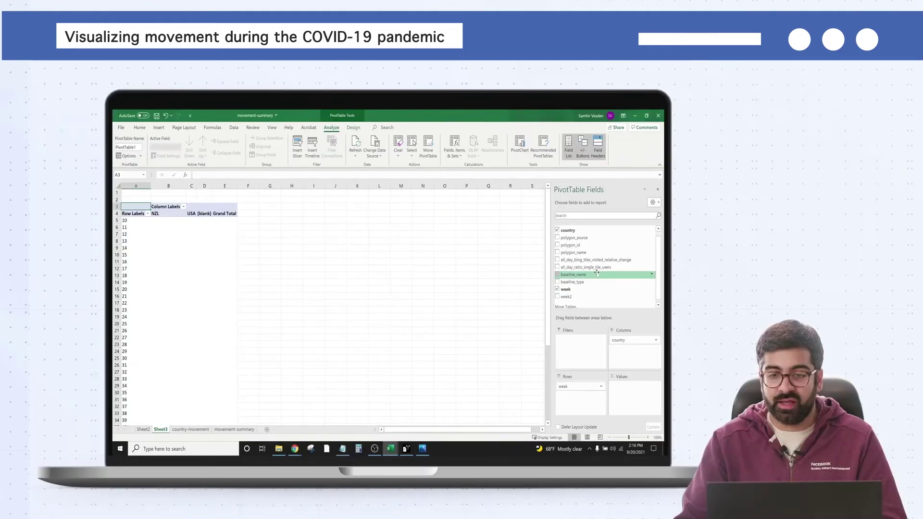
{"action": "left_click_drag", "start_coordinate": [789, 260], "coordinate": [835, 398]}
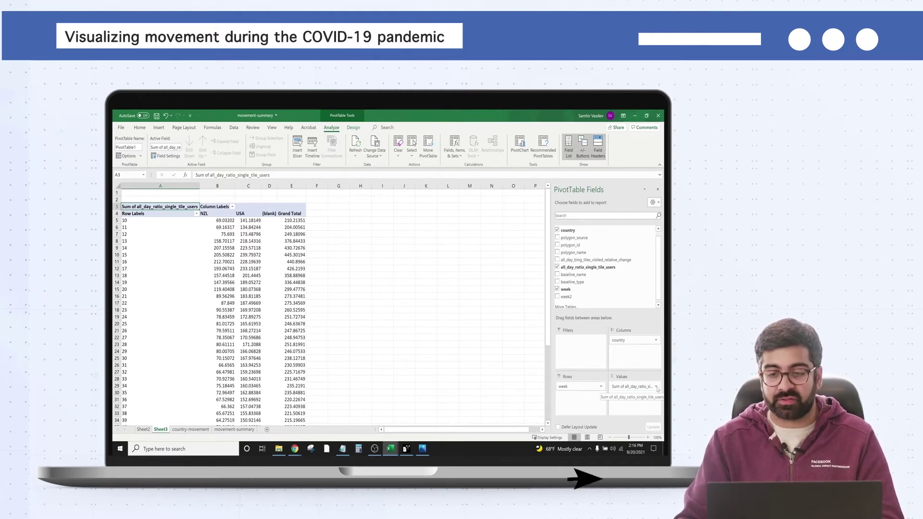
{"action": "left_click", "coordinate": [656, 387]}
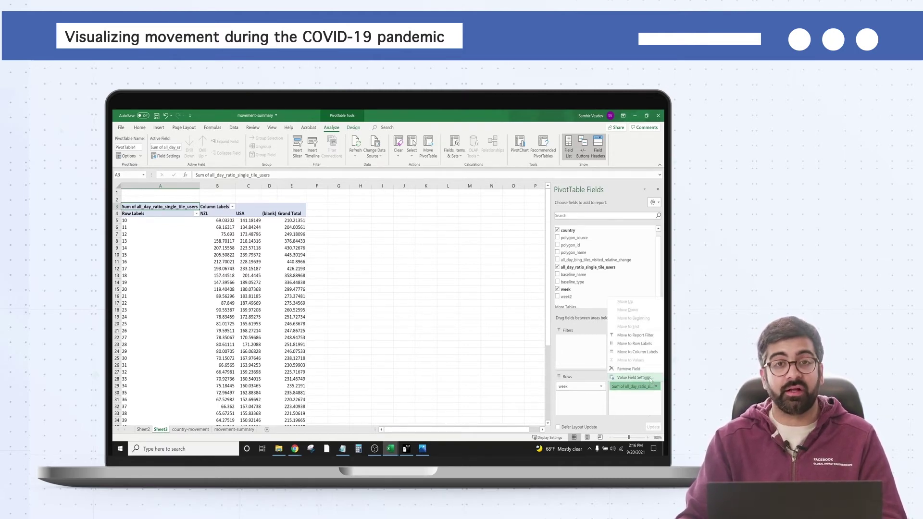
Switch the all_day_ratio_single_tile_users value field from Sum to Average
{"action": "left_click", "coordinate": [650, 378]}
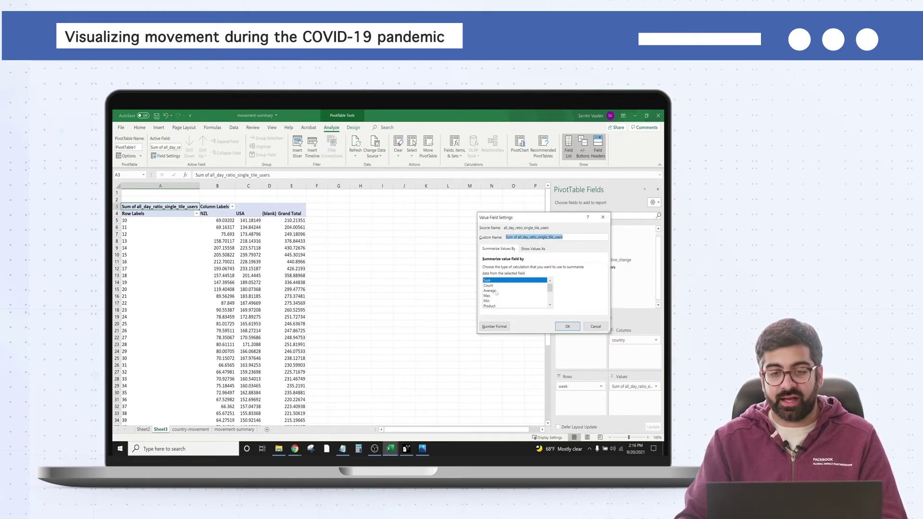
{"action": "left_click", "coordinate": [495, 291]}
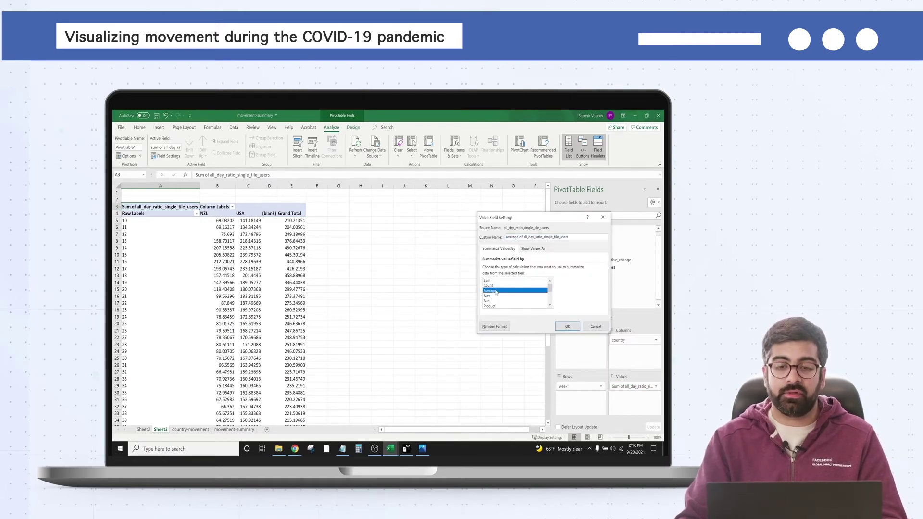
{"action": "left_click", "coordinate": [567, 327]}
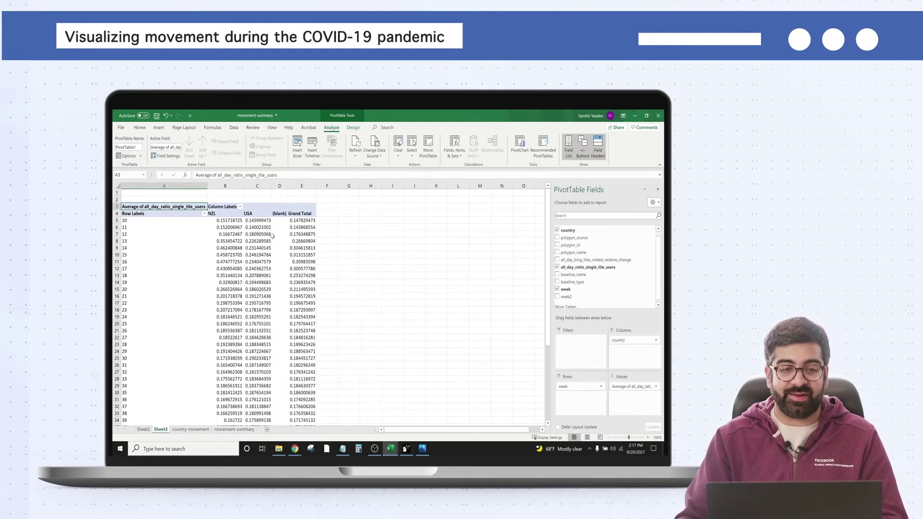
{"action": "left_click", "coordinate": [252, 213]}
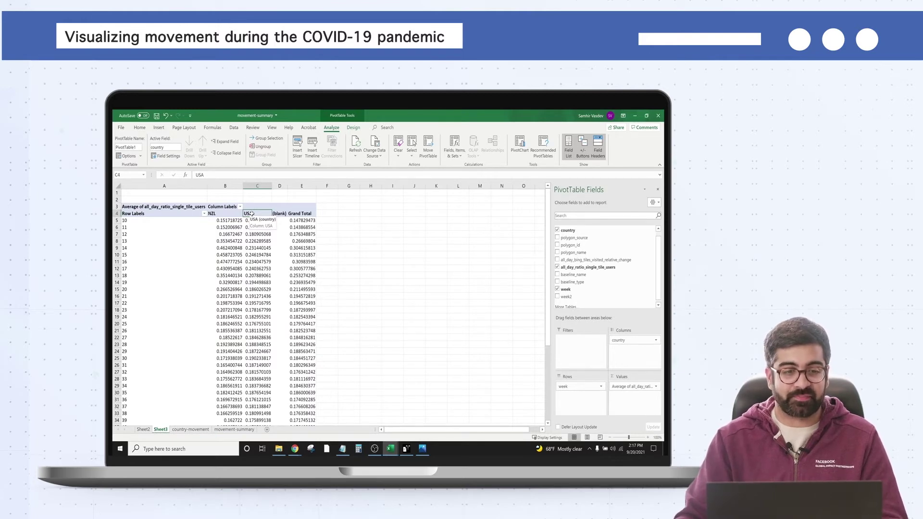
Select the pivot's Row Labels, NZL and USA columns down to the last row and copy them
{"action": "left_click", "coordinate": [153, 213]}
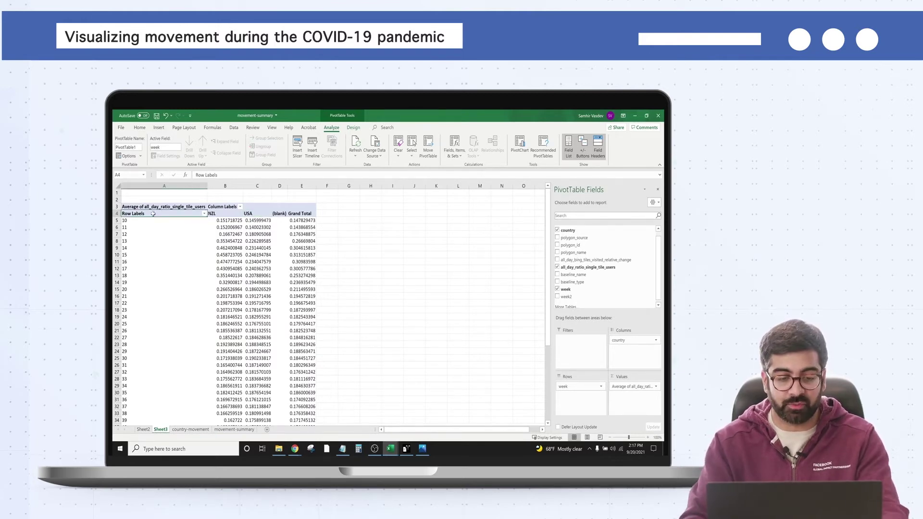
{"action": "key", "text": "shift+Right"}
{"action": "key", "text": "shift+Right"}
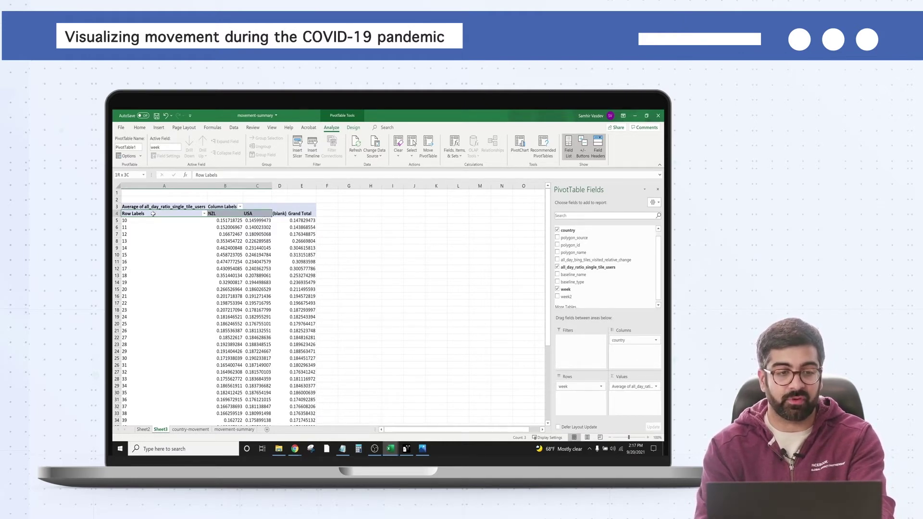
{"action": "key", "text": "ctrl+shift+Down"}
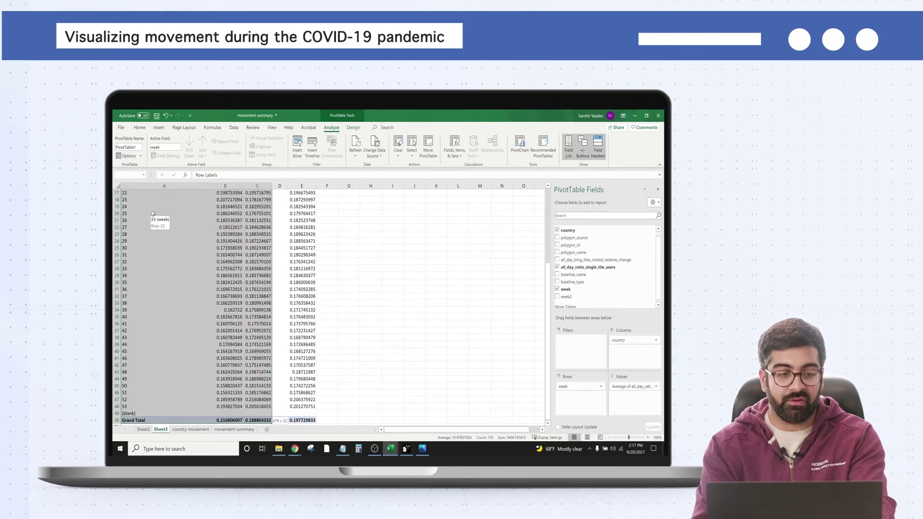
{"action": "key", "text": "ctrl+c"}
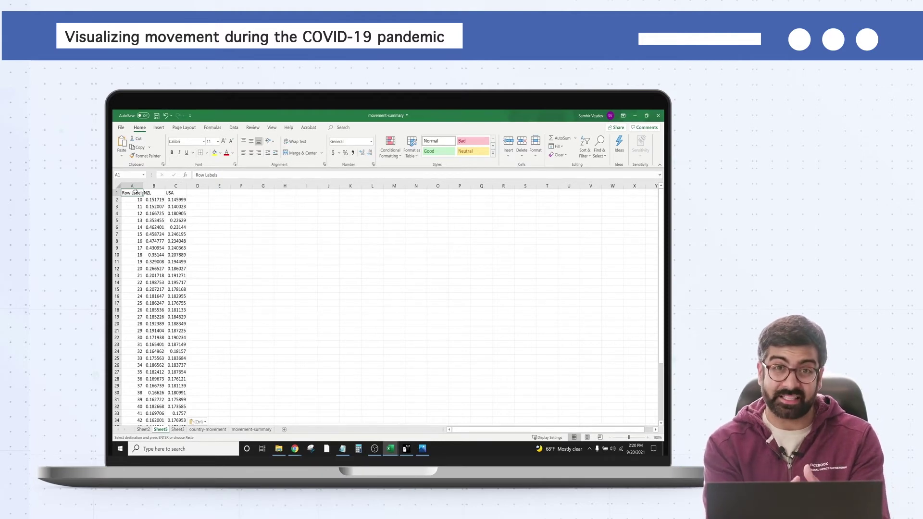
Replace the Row Labels header in A1 with weeknum
{"action": "key", "text": "ctrl+c"}
{"action": "type", "text": "weeknum"}
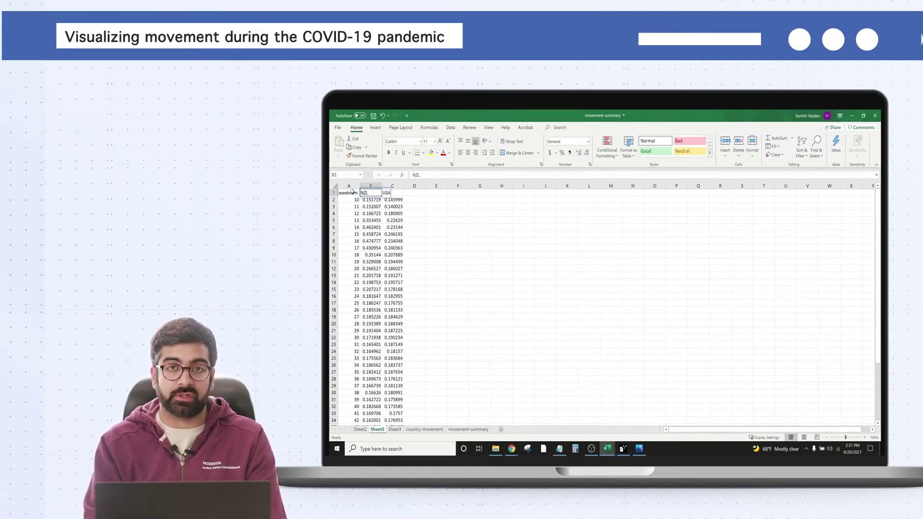
Name B1 stayput and move the USA values from column C below the NZL values in column B
{"action": "type", "text": "sta"}
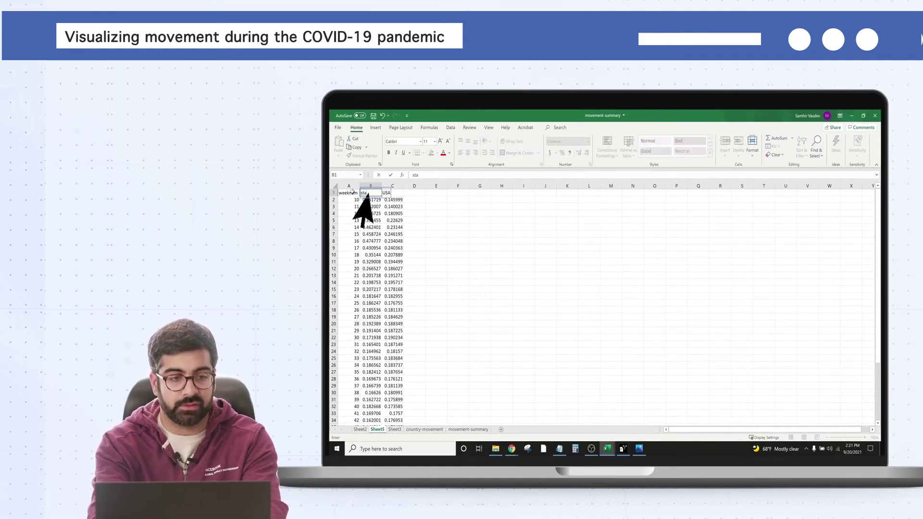
{"action": "type", "text": "yput"}
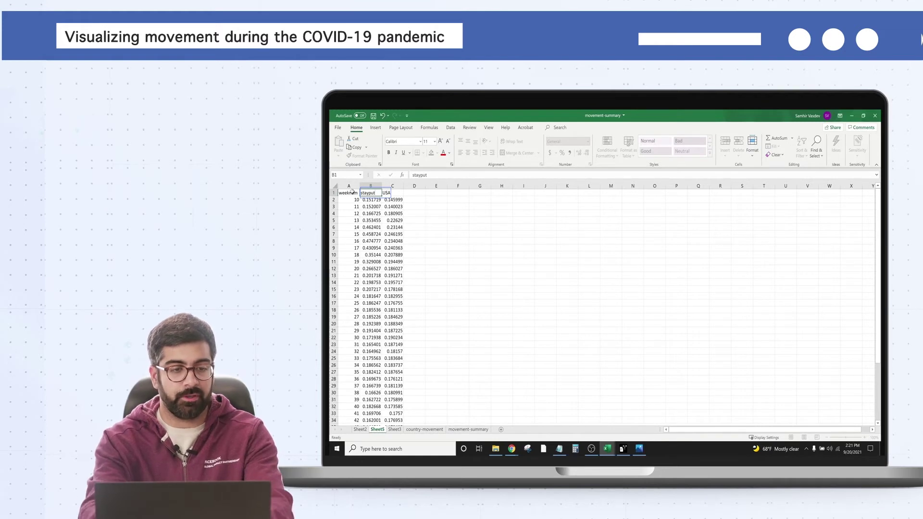
{"action": "key", "text": "Return"}
{"action": "left_click", "coordinate": [375, 201]}
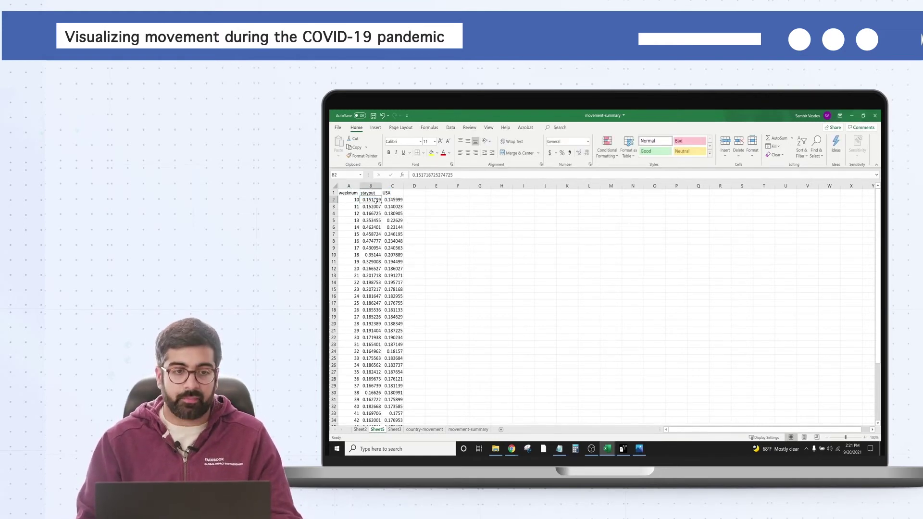
{"action": "key", "text": "Right"}
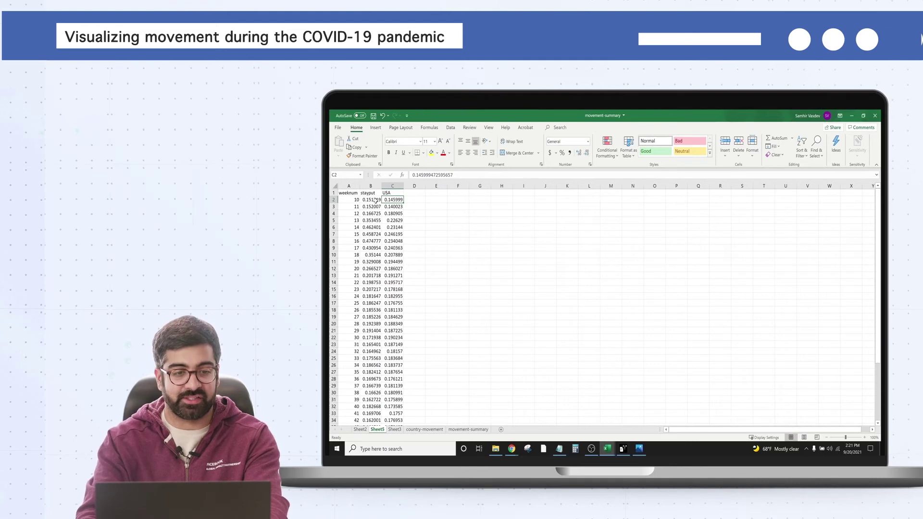
{"action": "key", "text": "ctrl+shift+Down"}
{"action": "scroll", "coordinate": [376, 201], "scroll_direction": "up", "scroll_amount": 4}
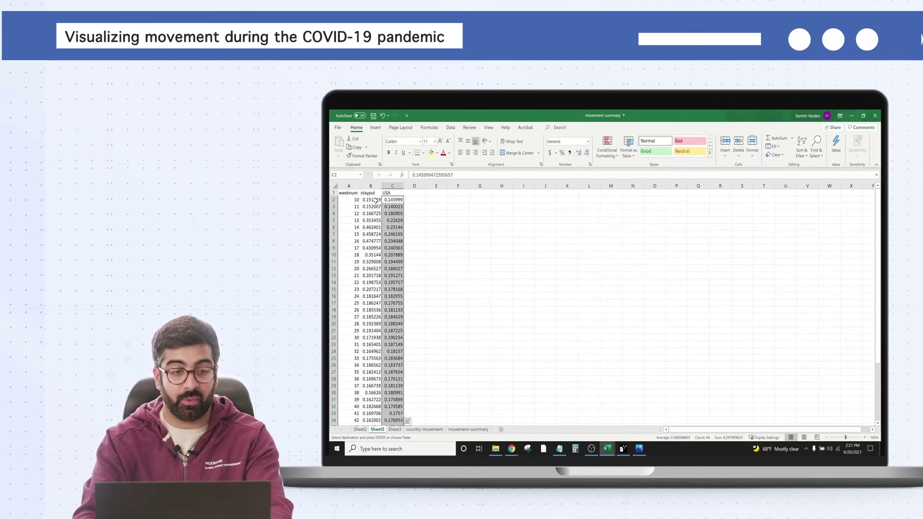
{"action": "key", "text": "ctrl+c"}
{"action": "left_click", "coordinate": [372, 214]}
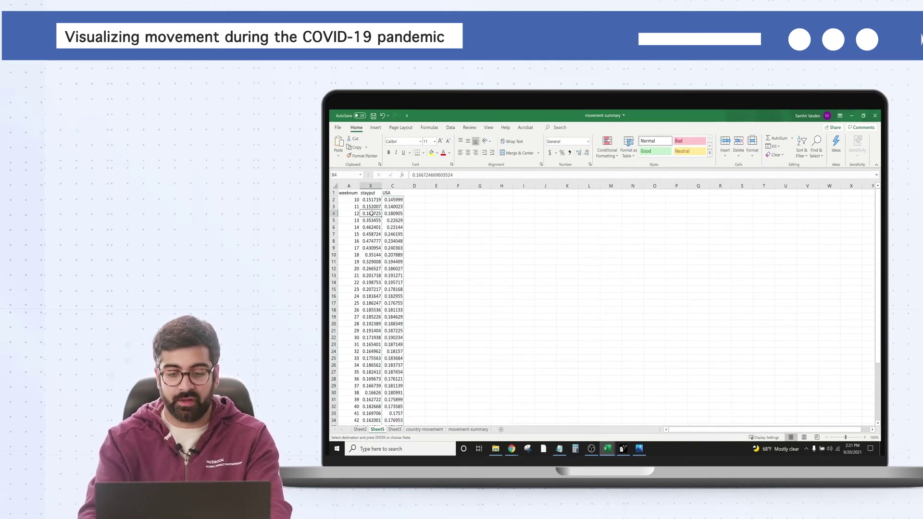
{"action": "key", "text": "ctrl+Down"}
{"action": "key", "text": "Down"}
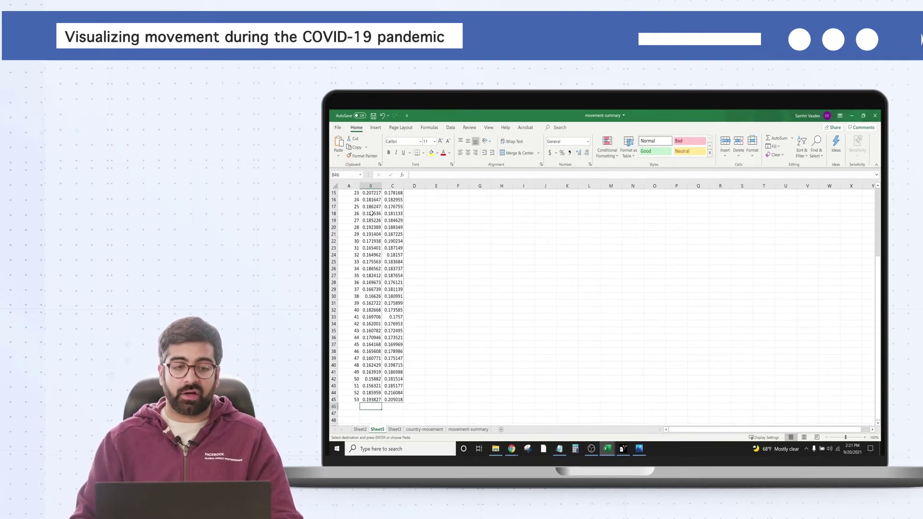
{"action": "key", "text": "ctrl+v"}
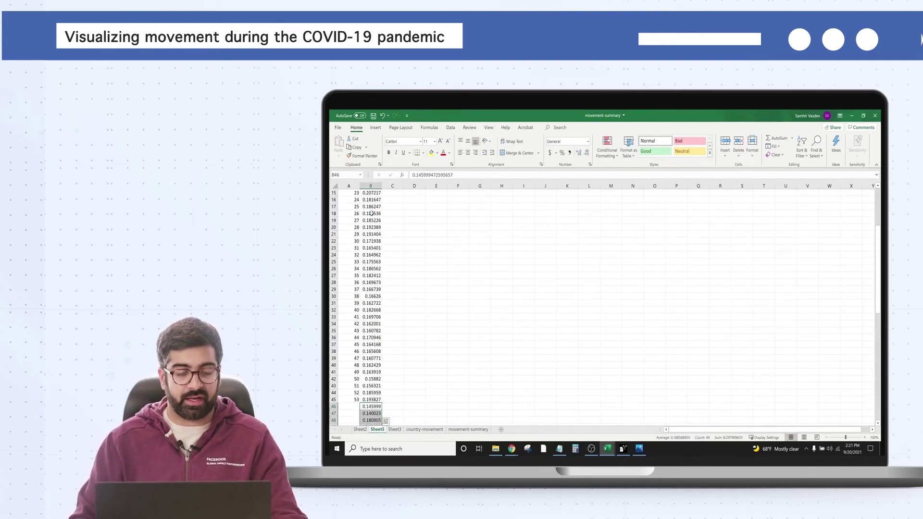
Enter the Georgia label in C46 and fill it down the moved rows
{"action": "key", "text": "Right"}
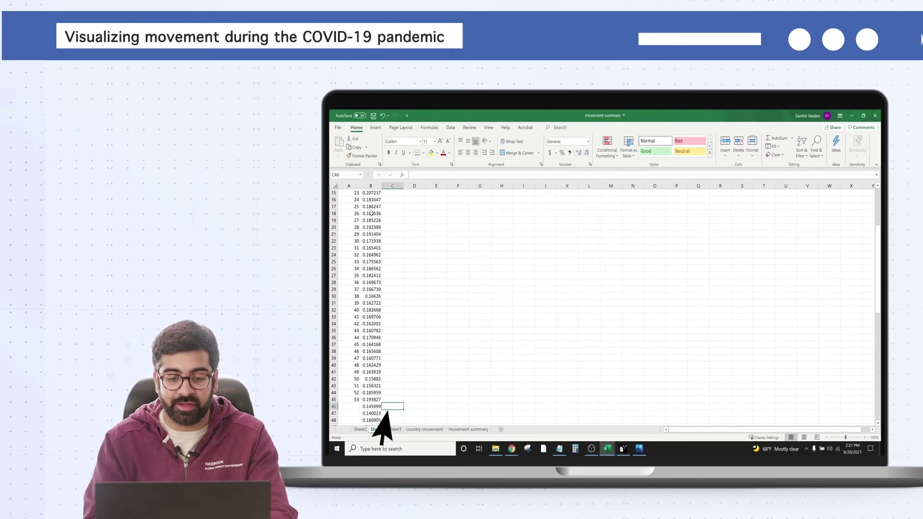
{"action": "type", "text": "Georgia"}
{"action": "key", "text": "ctrl+Return"}
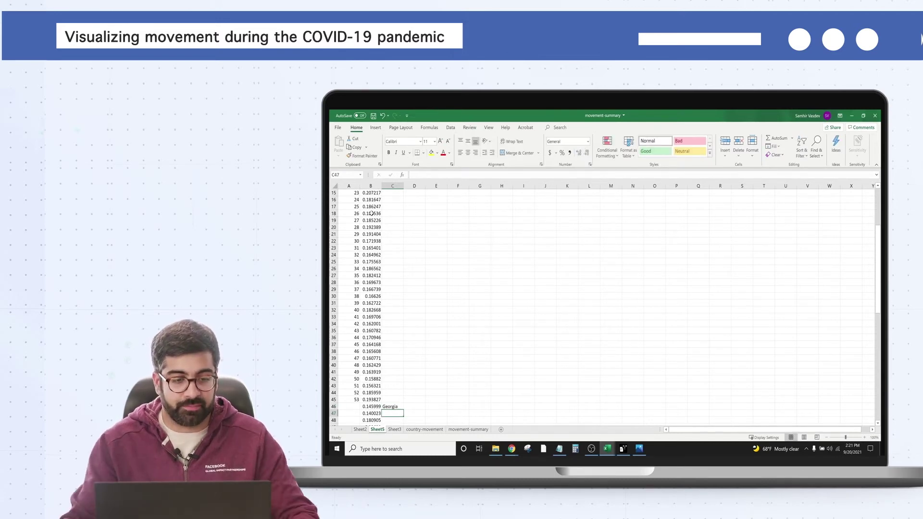
{"action": "double_click", "coordinate": [404, 408]}
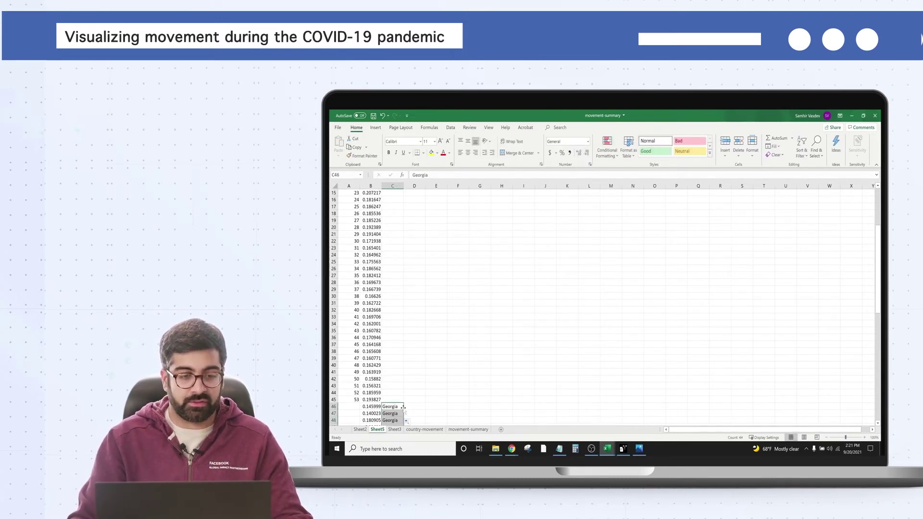
{"action": "left_click", "coordinate": [397, 399]}
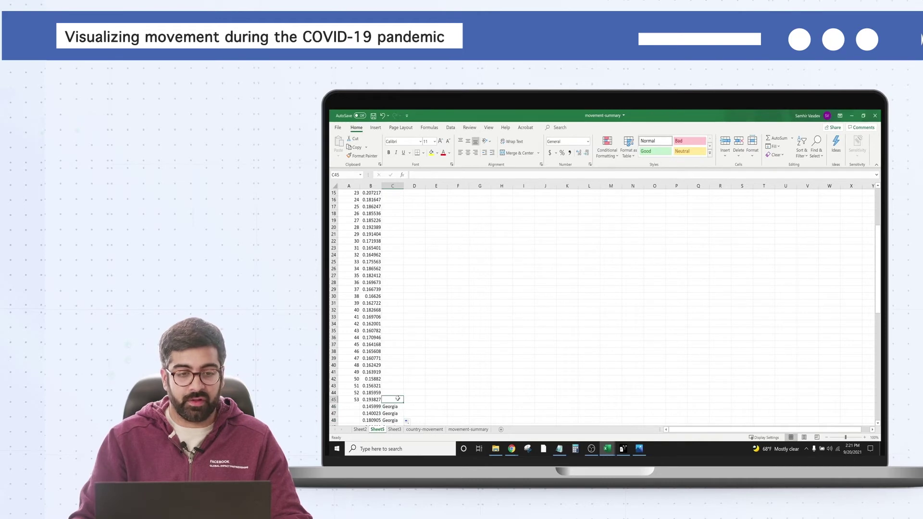
Rename the C1 header to geography
{"action": "scroll", "coordinate": [402, 231], "scroll_direction": "up", "scroll_amount": 5}
{"action": "left_click", "coordinate": [388, 193]}
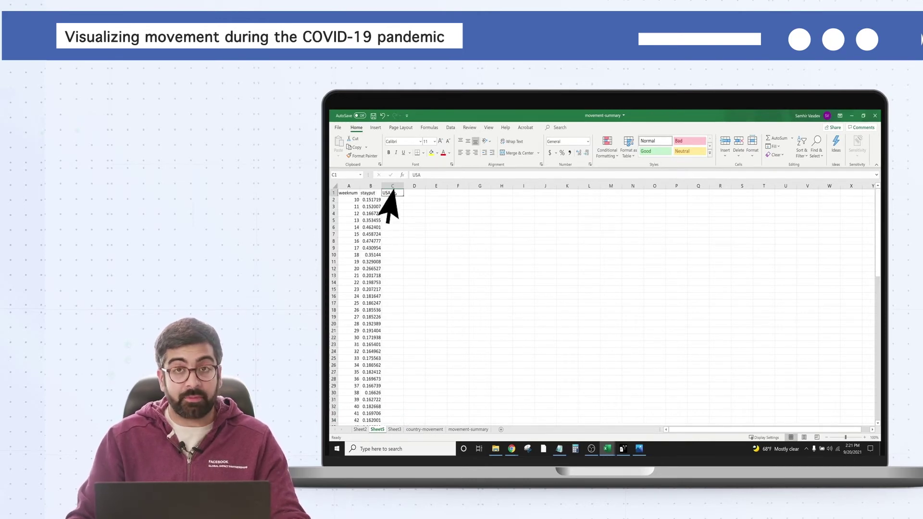
{"action": "type", "text": "geography"}
{"action": "key", "text": "Tab"}
{"action": "key", "text": "Return"}
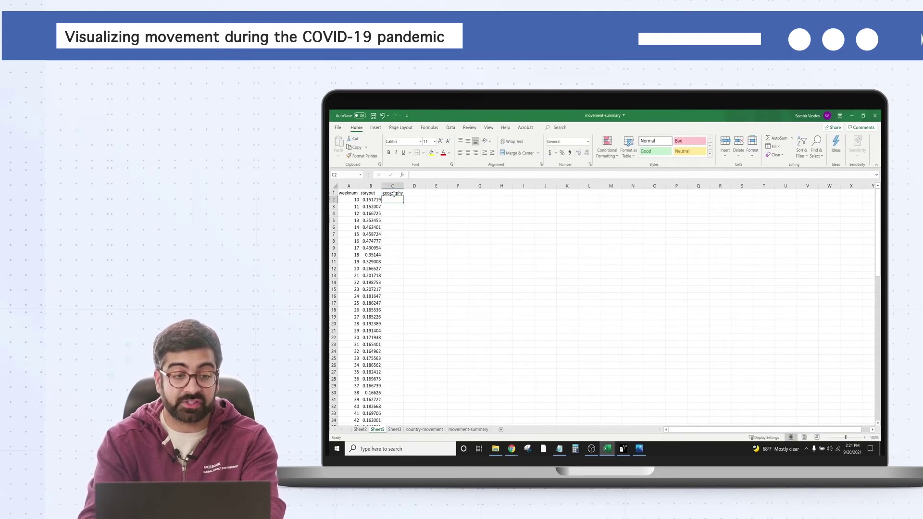
Label cells C2 to C45 as New Zealand
{"action": "type", "text": "Ne"}
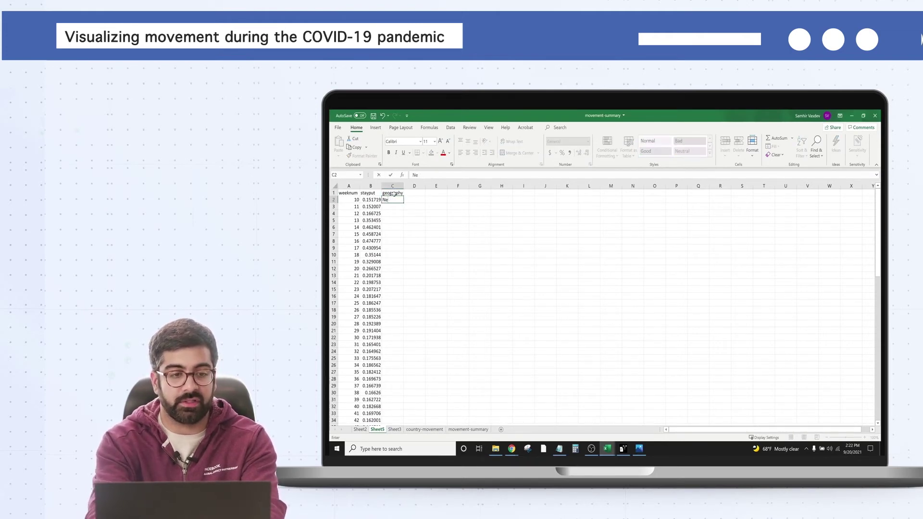
{"action": "type", "text": "q Zealand"}
{"action": "key", "text": "ctrl+Return"}
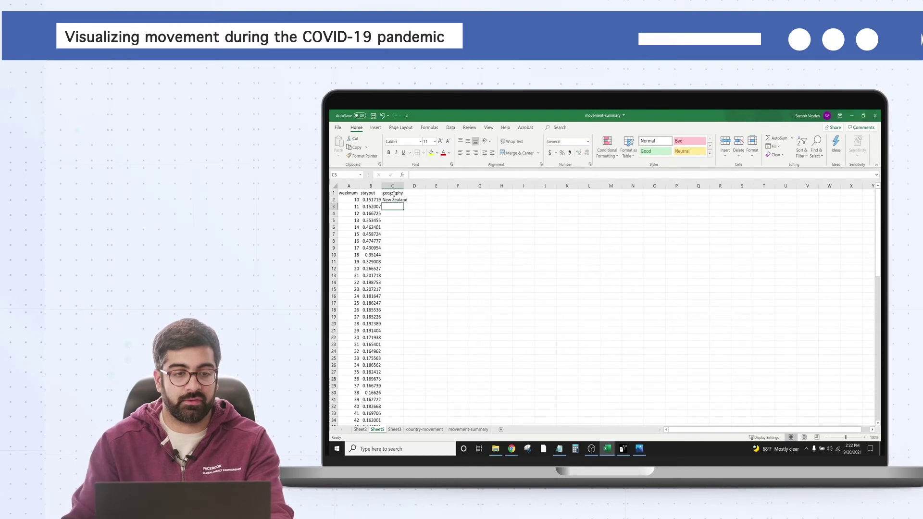
{"action": "key", "text": "ctrl+c"}
{"action": "left_click_drag", "start_coordinate": [395, 206], "coordinate": [398, 413]}
{"action": "scroll", "coordinate": [401, 392], "scroll_direction": "down", "scroll_amount": 2}
{"action": "key", "text": "ctrl+v"}
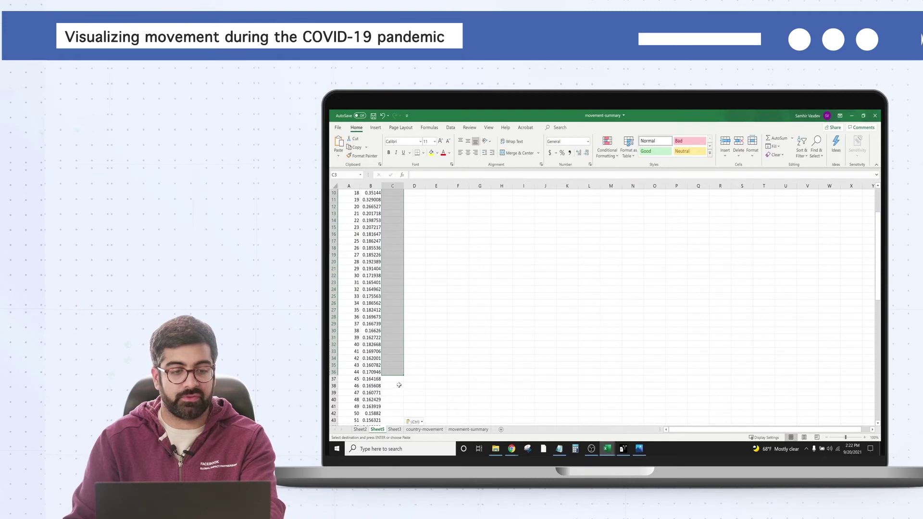
{"action": "scroll", "coordinate": [399, 384], "scroll_direction": "down", "scroll_amount": 1}
{"action": "left_click", "coordinate": [401, 379]}
{"action": "left_click", "coordinate": [395, 380]}
{"action": "left_click_drag", "start_coordinate": [392, 358], "coordinate": [391, 413]}
{"action": "key", "text": "ctrl+v"}
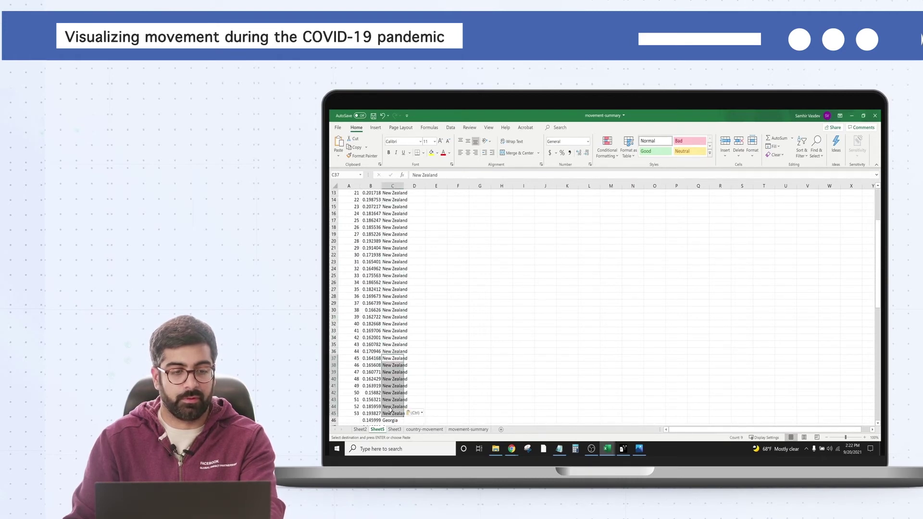
Select week numbers 10 to 53 in A2:A45, then move to row 46
{"action": "left_click", "coordinate": [355, 412]}
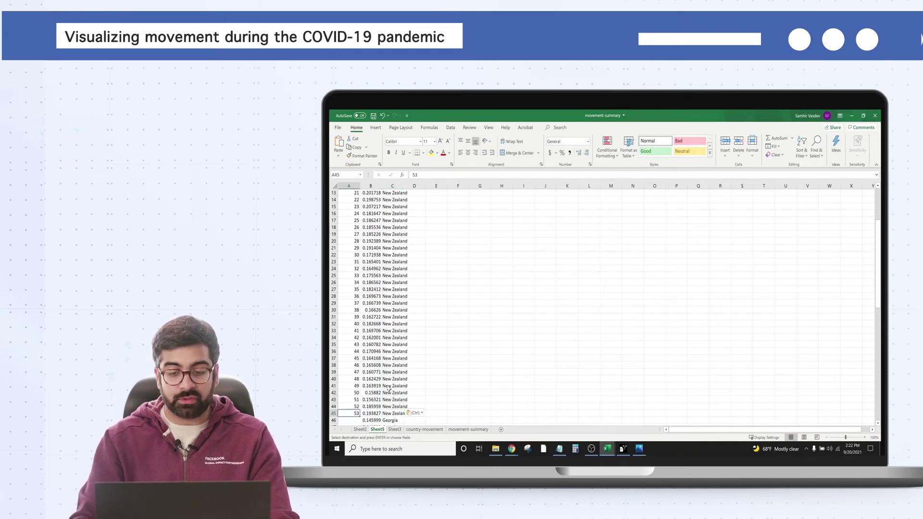
{"action": "key", "text": "Down"}
{"action": "key", "text": "Down"}
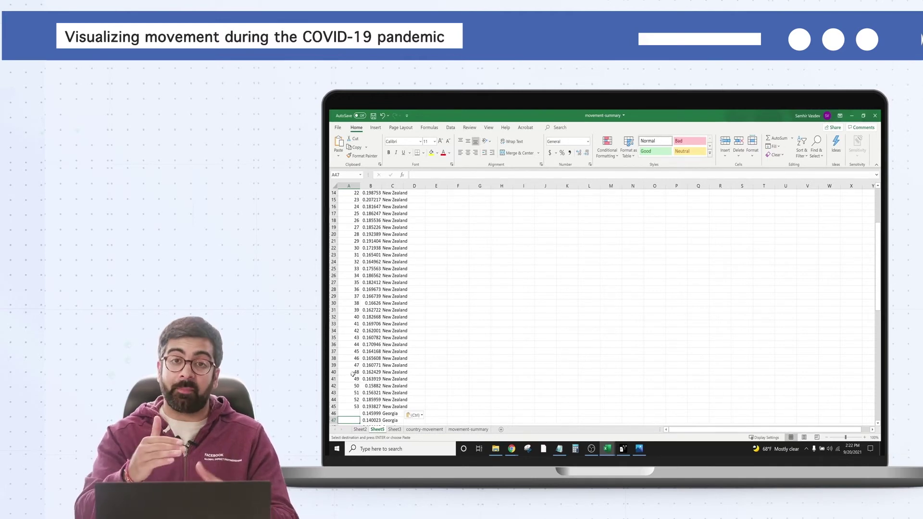
{"action": "left_click", "coordinate": [352, 405]}
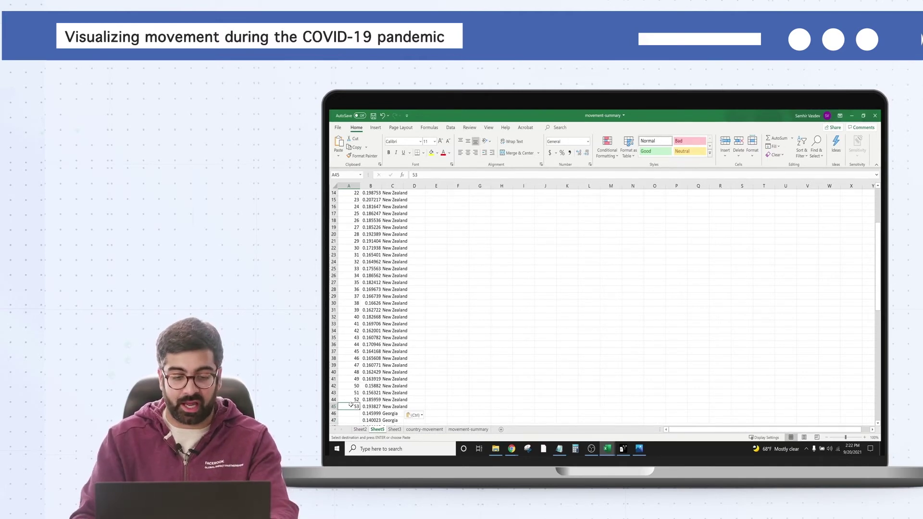
{"action": "left_click_drag", "start_coordinate": [351, 405], "coordinate": [349, 200]}
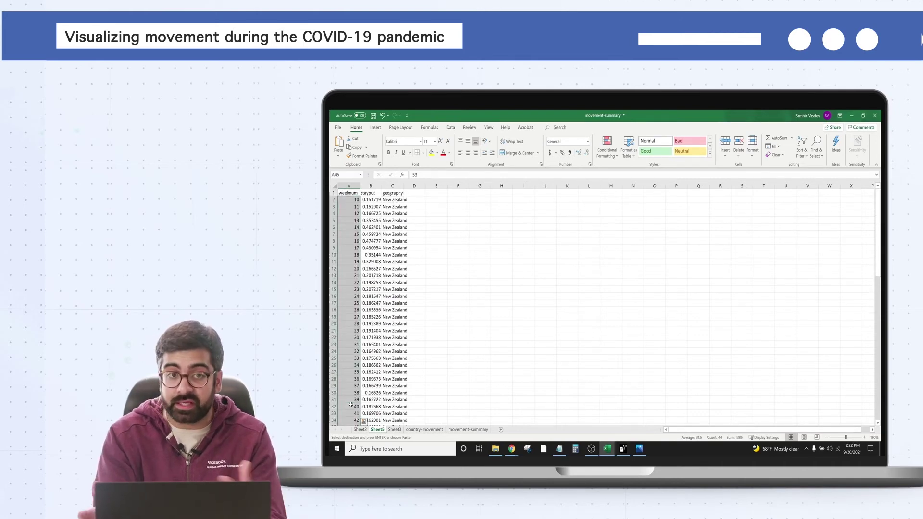
{"action": "key", "text": "Down"}
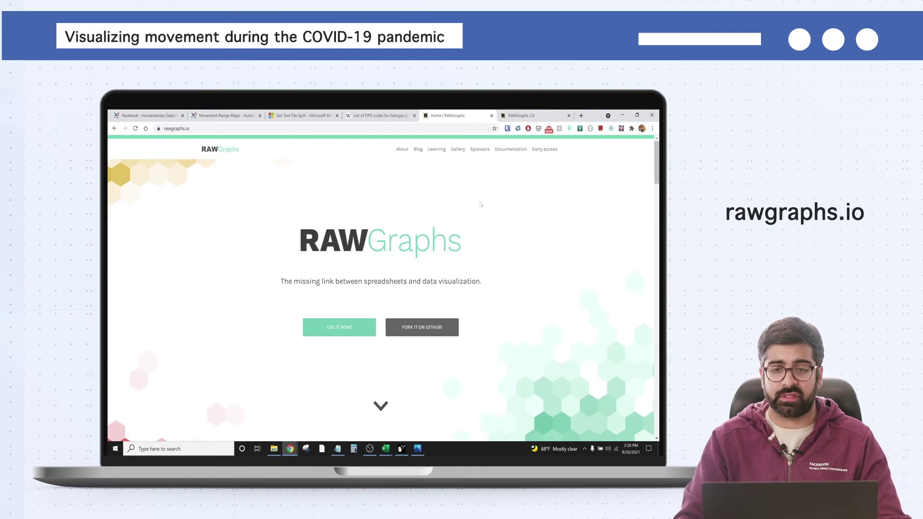
Launch the RAWGraphs 2.0 app, choose 'Paste your data', and return to Excel
{"action": "left_click", "coordinate": [334, 327]}
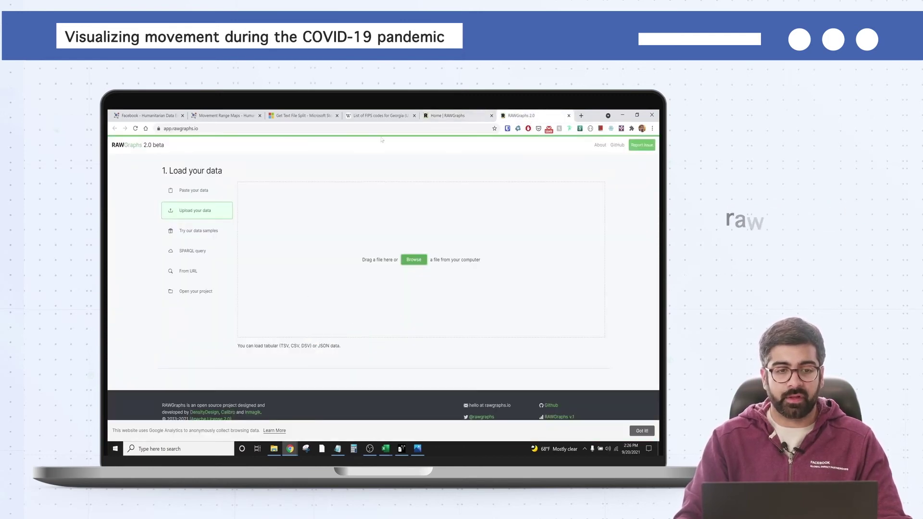
{"action": "left_click", "coordinate": [193, 192]}
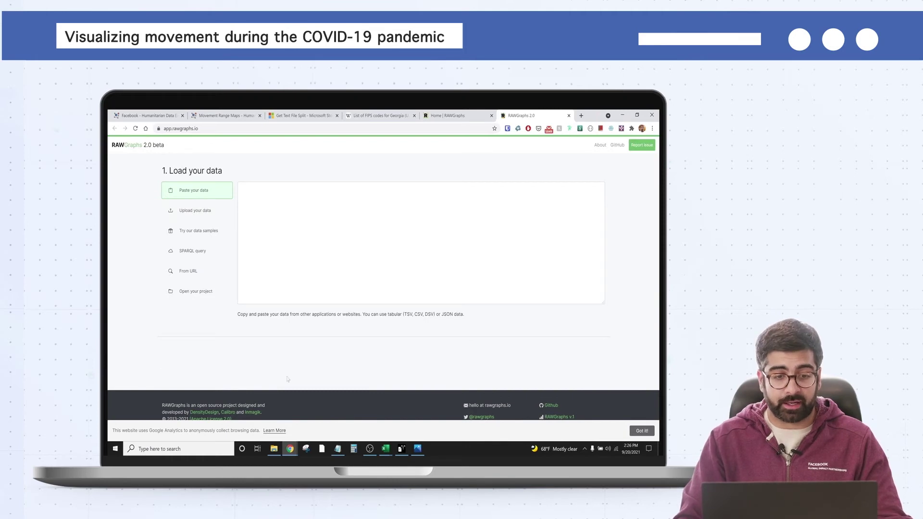
{"action": "key", "text": "alt+Tab"}
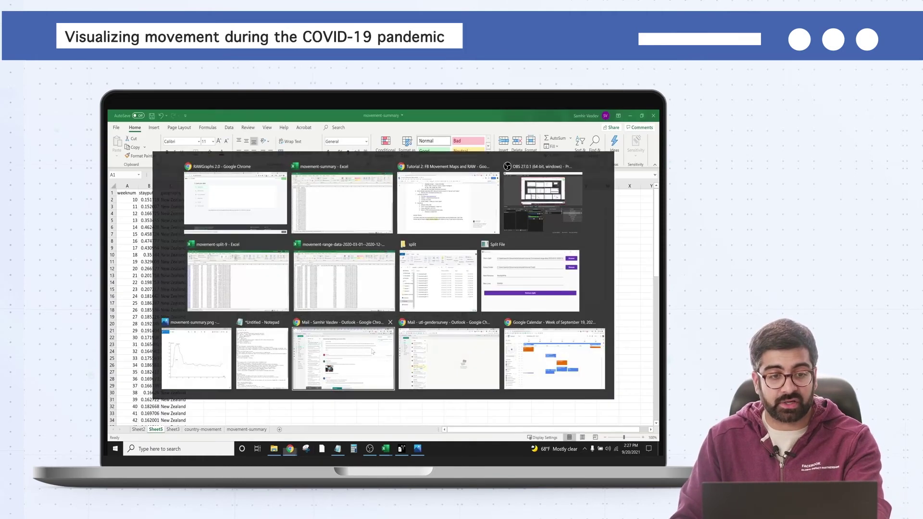
{"action": "left_click", "coordinate": [241, 270]}
Copy the weeknum, stayput and geography table down to row 89 and paste it into RAWGraphs
{"action": "left_click_drag", "start_coordinate": [128, 193], "coordinate": [174, 193]}
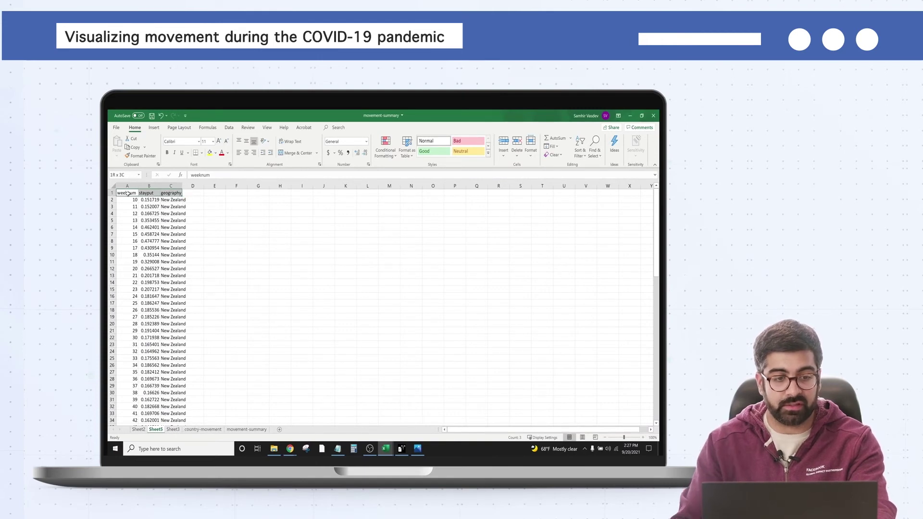
{"action": "key", "text": "ctrl+shift+Down"}
{"action": "key", "text": "ctrl+c"}
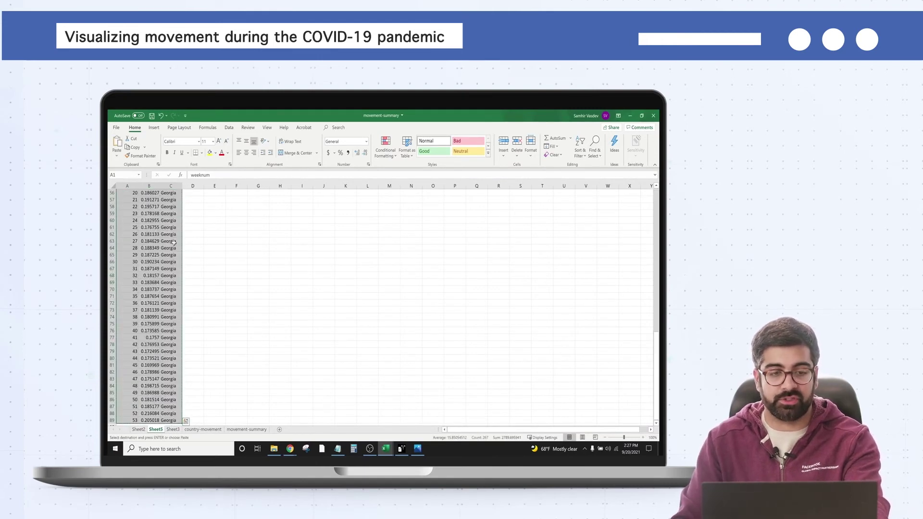
{"action": "key", "text": "alt+Tab"}
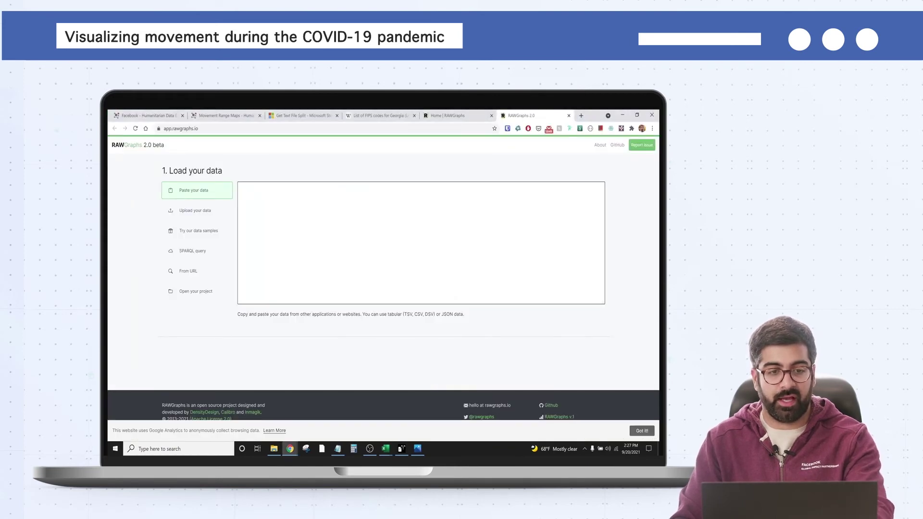
{"action": "key", "text": "ctrl+v"}
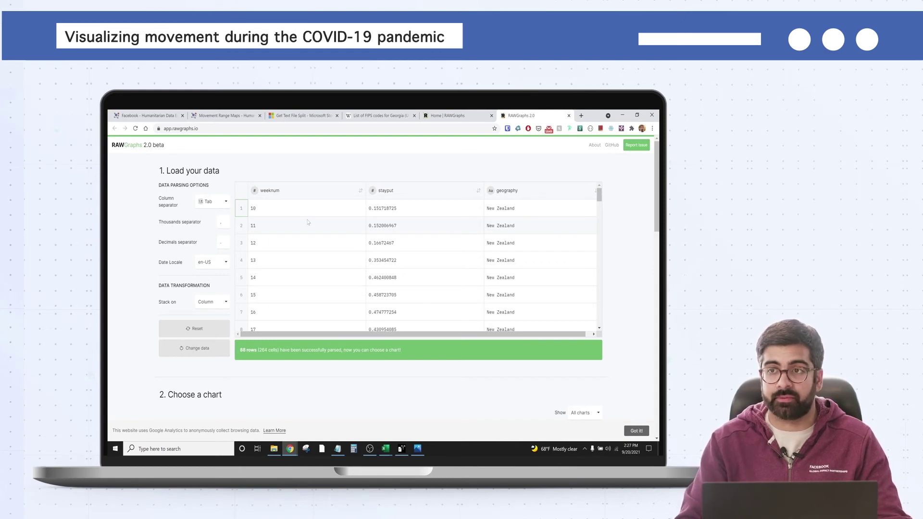
Pick Line chart as the chart type and map weeknum to the X axis
{"action": "scroll", "coordinate": [341, 336], "scroll_direction": "down", "scroll_amount": 3}
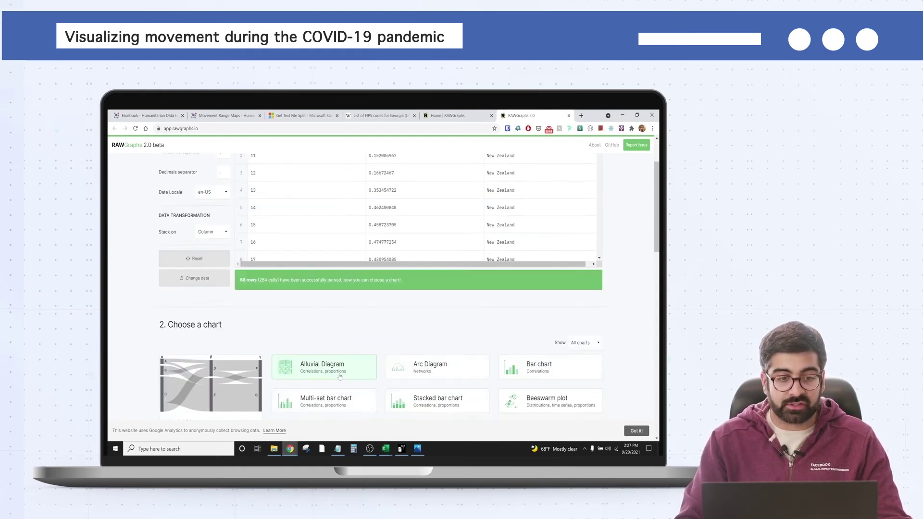
{"action": "scroll", "coordinate": [341, 376], "scroll_direction": "down", "scroll_amount": 2}
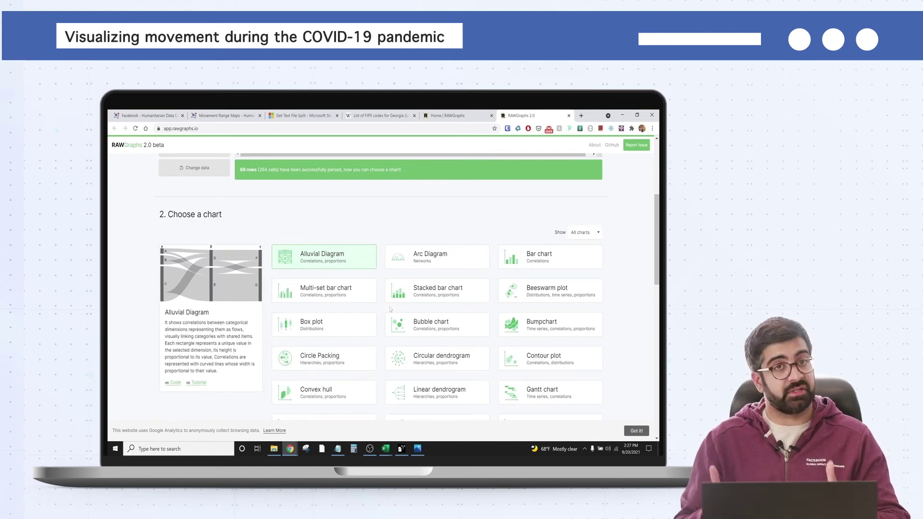
{"action": "scroll", "coordinate": [465, 404], "scroll_direction": "down", "scroll_amount": 2}
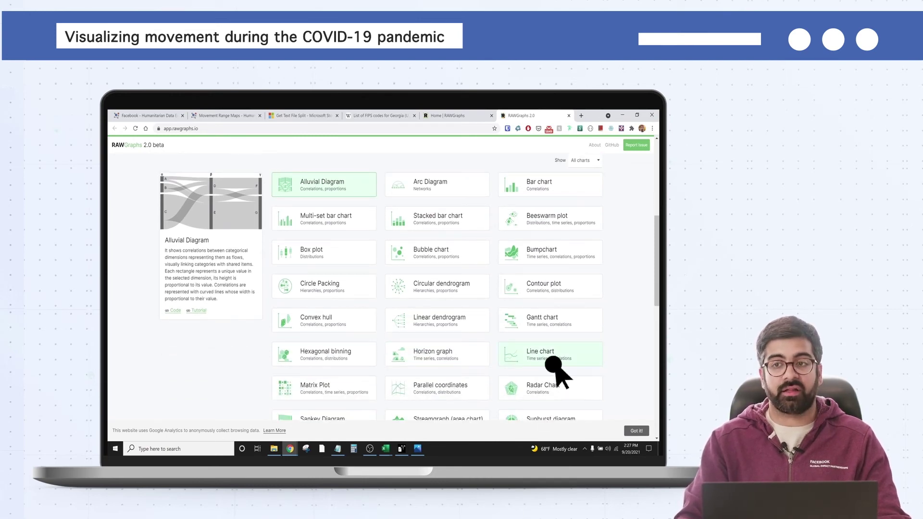
{"action": "left_click", "coordinate": [553, 358]}
{"action": "scroll", "coordinate": [612, 320], "scroll_direction": "down", "scroll_amount": 5}
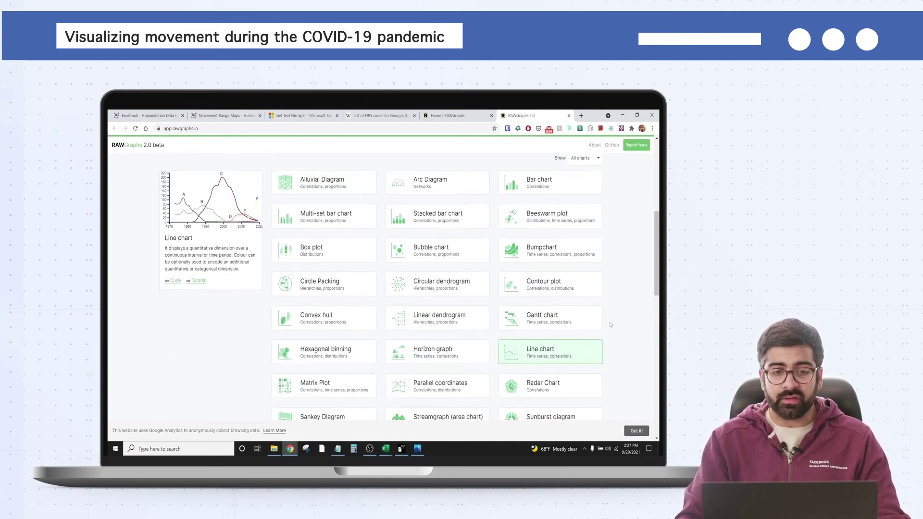
{"action": "scroll", "coordinate": [608, 324], "scroll_direction": "down", "scroll_amount": 1}
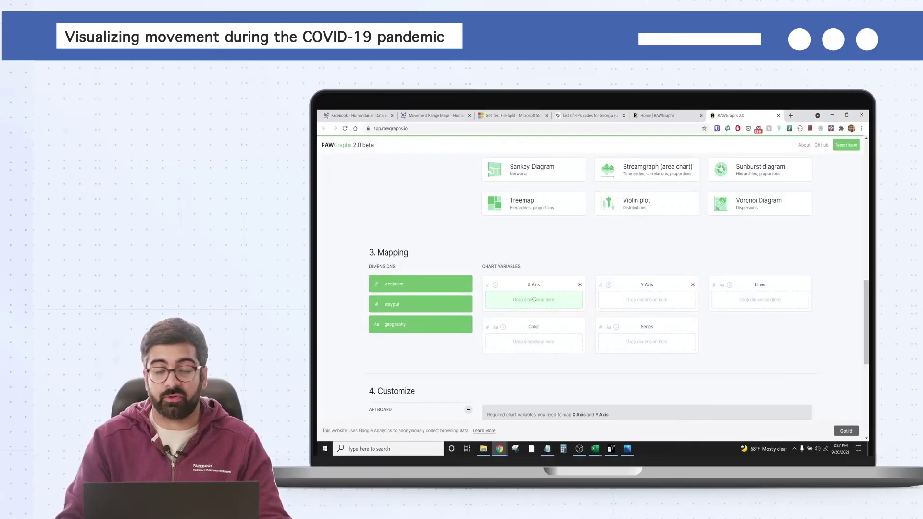
{"action": "left_click_drag", "start_coordinate": [534, 299], "coordinate": [534, 299]}
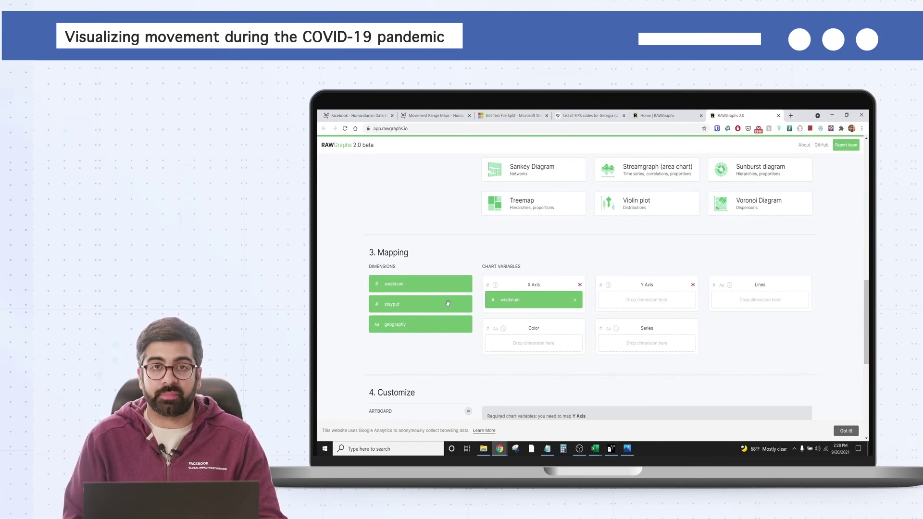
Map stayput to the Y axis and geography to Lines, one line per country
{"action": "left_click_drag", "start_coordinate": [439, 313], "coordinate": [640, 298]}
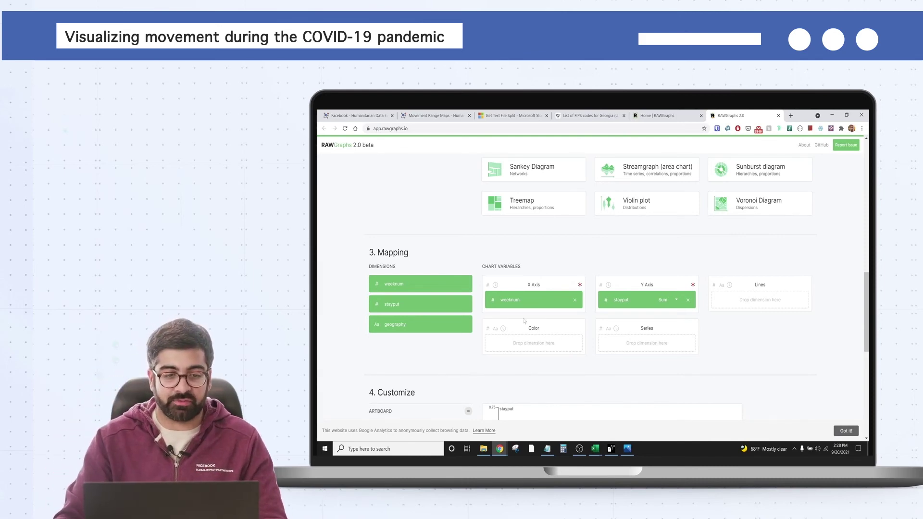
{"action": "left_click_drag", "start_coordinate": [411, 327], "coordinate": [745, 299]}
{"action": "scroll", "coordinate": [833, 369], "scroll_direction": "down", "scroll_amount": 5}
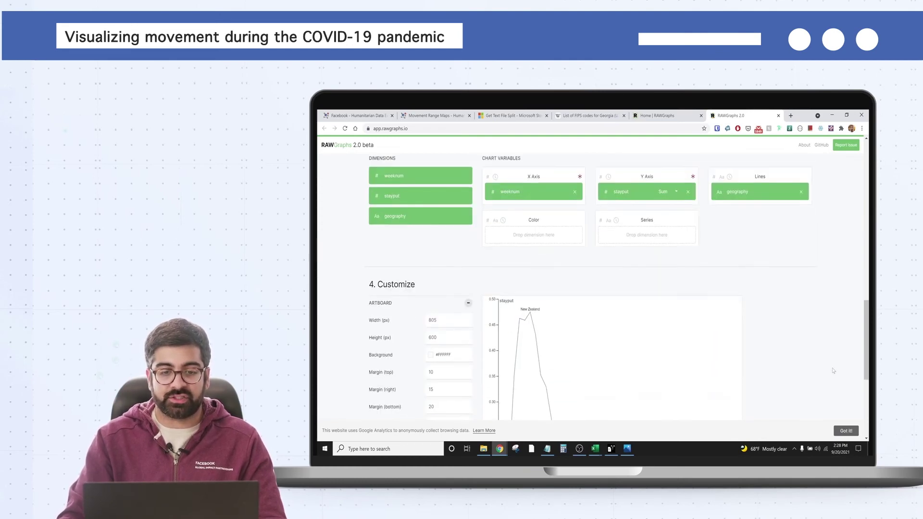
{"action": "scroll", "coordinate": [829, 365], "scroll_direction": "down", "scroll_amount": 3}
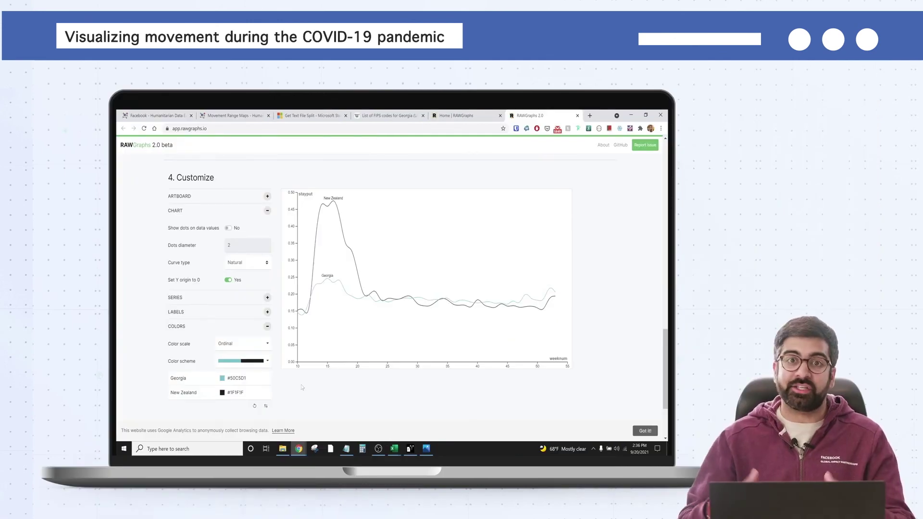
Move down to the Export section and bring up the export format choices
{"action": "scroll", "coordinate": [302, 387], "scroll_direction": "down", "scroll_amount": 1}
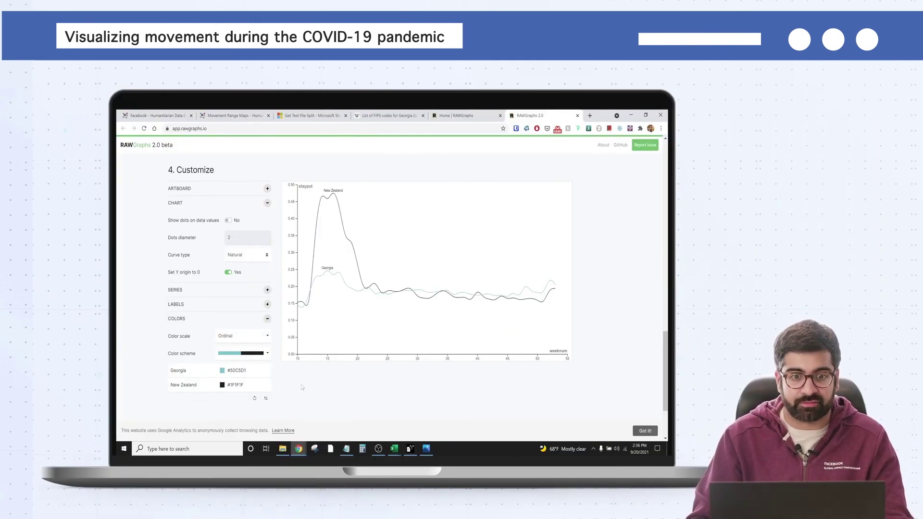
{"action": "scroll", "coordinate": [313, 384], "scroll_direction": "down", "scroll_amount": 1}
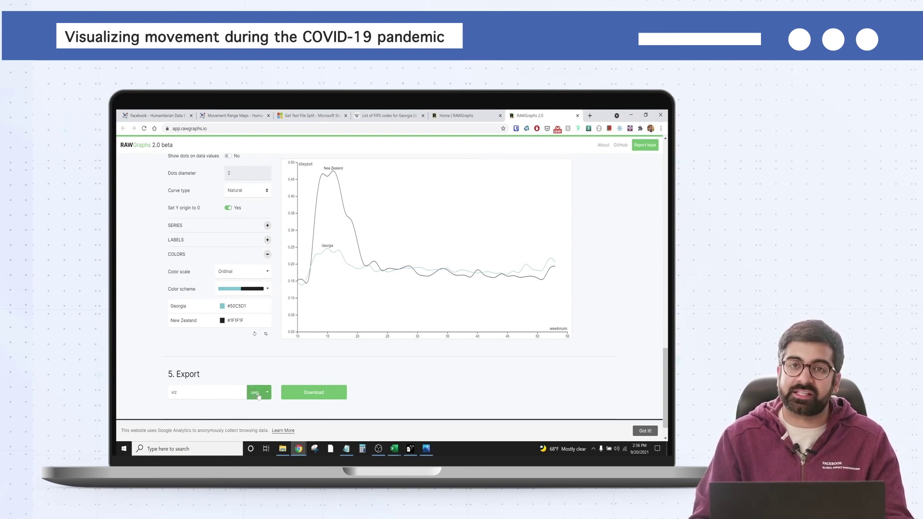
{"action": "left_click", "coordinate": [258, 396]}
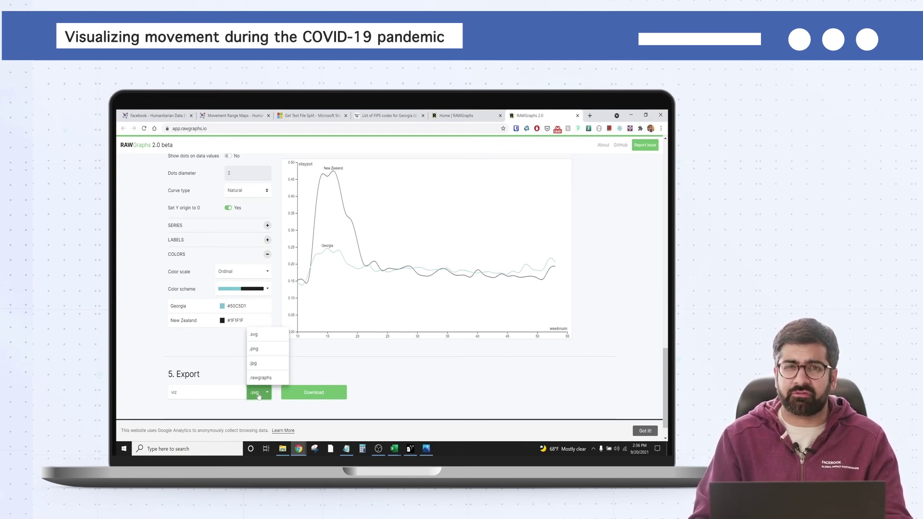
Download the chart as a .png file named 'stay-put'
{"action": "left_click", "coordinate": [255, 349]}
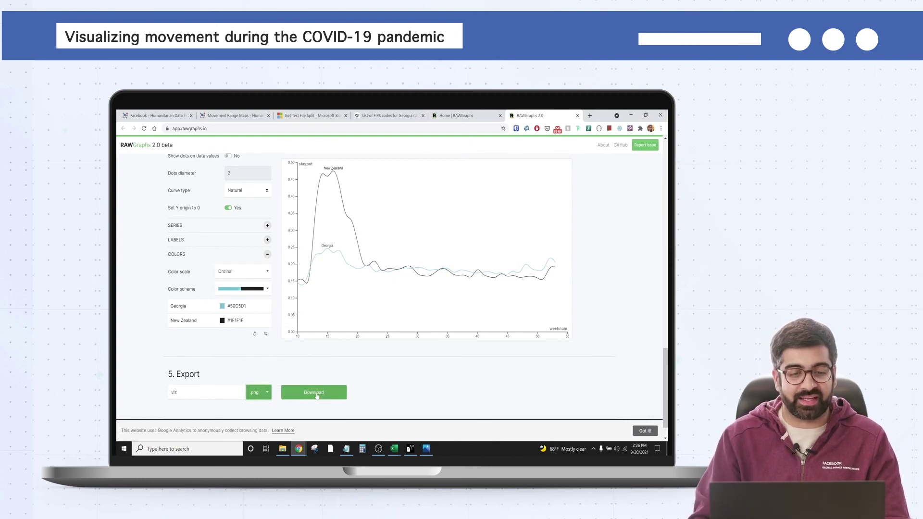
{"action": "left_click_drag", "start_coordinate": [202, 393], "coordinate": [149, 388]}
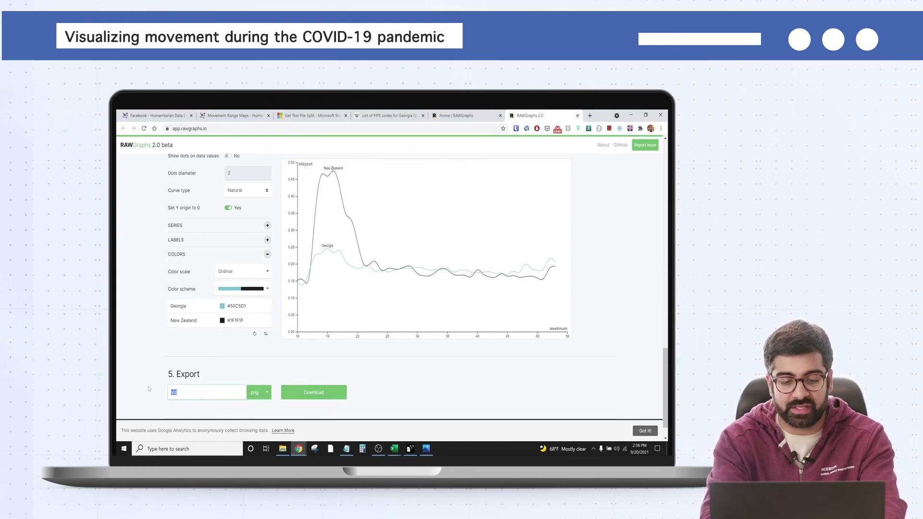
{"action": "type", "text": "stay-put"}
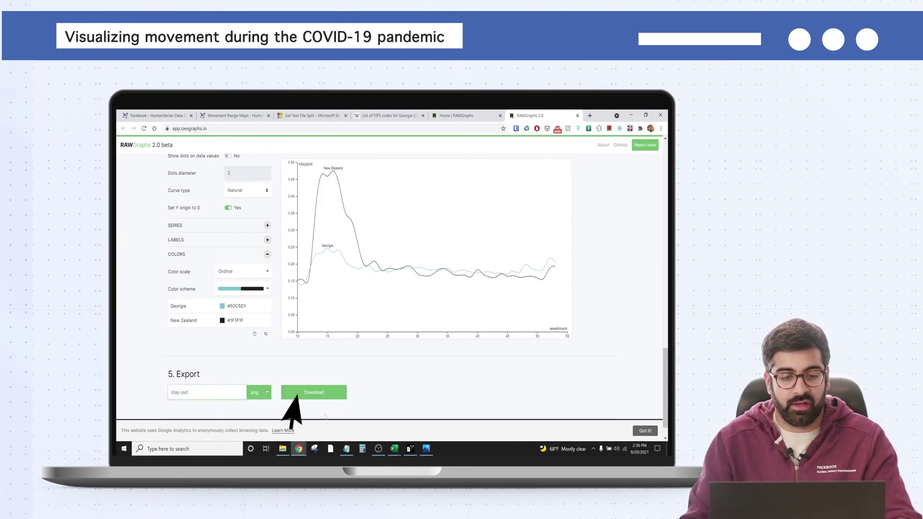
{"action": "left_click", "coordinate": [320, 397]}
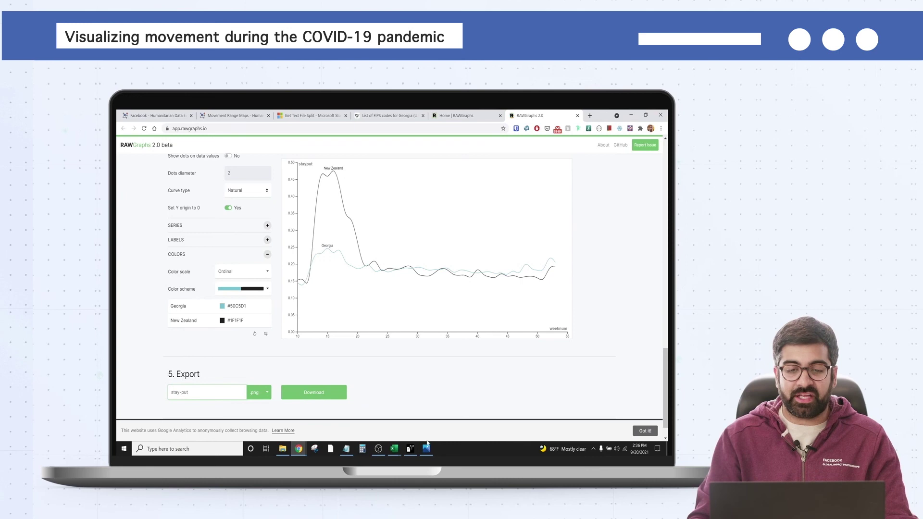